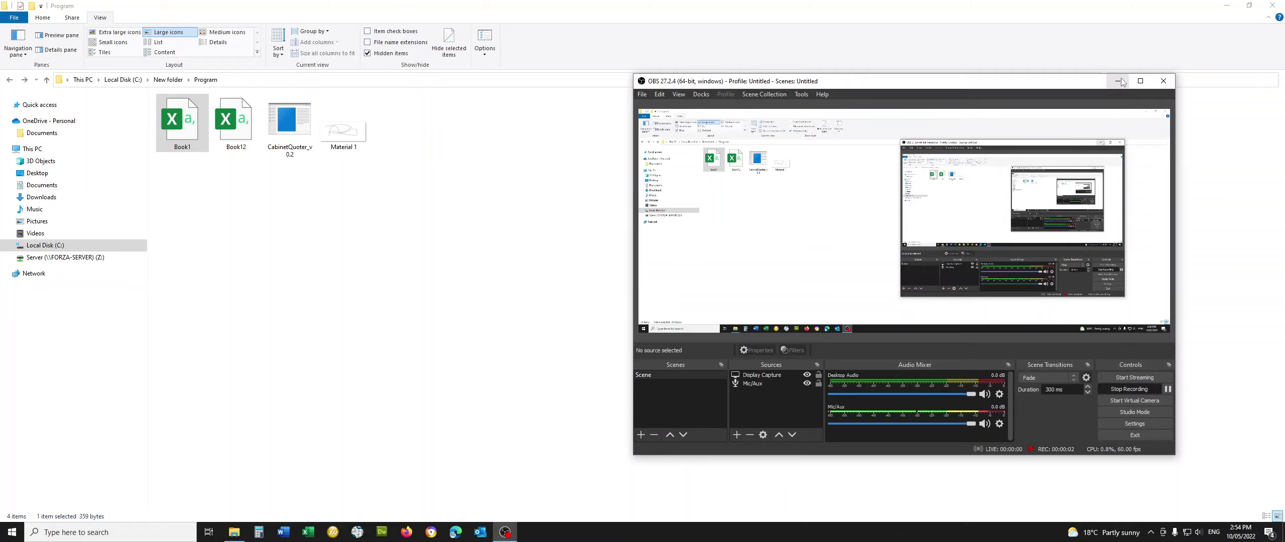
Launch CabinetQuoter_v0.2 from the Program folder and move its window into place
left_click(1117, 81)
left_click(652, 230)
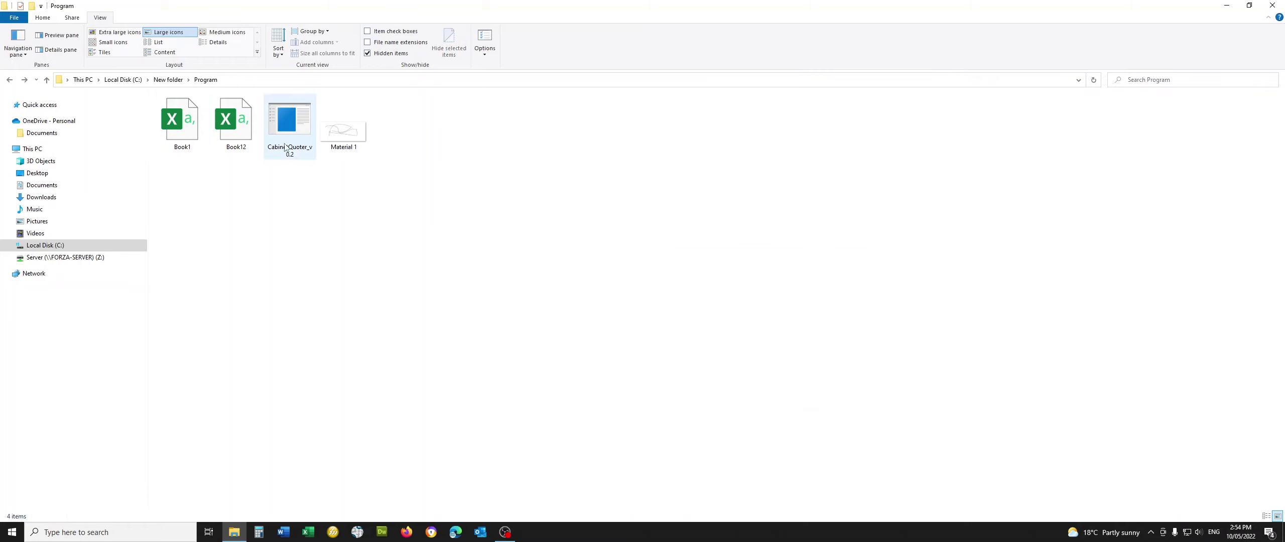
double_click(285, 147)
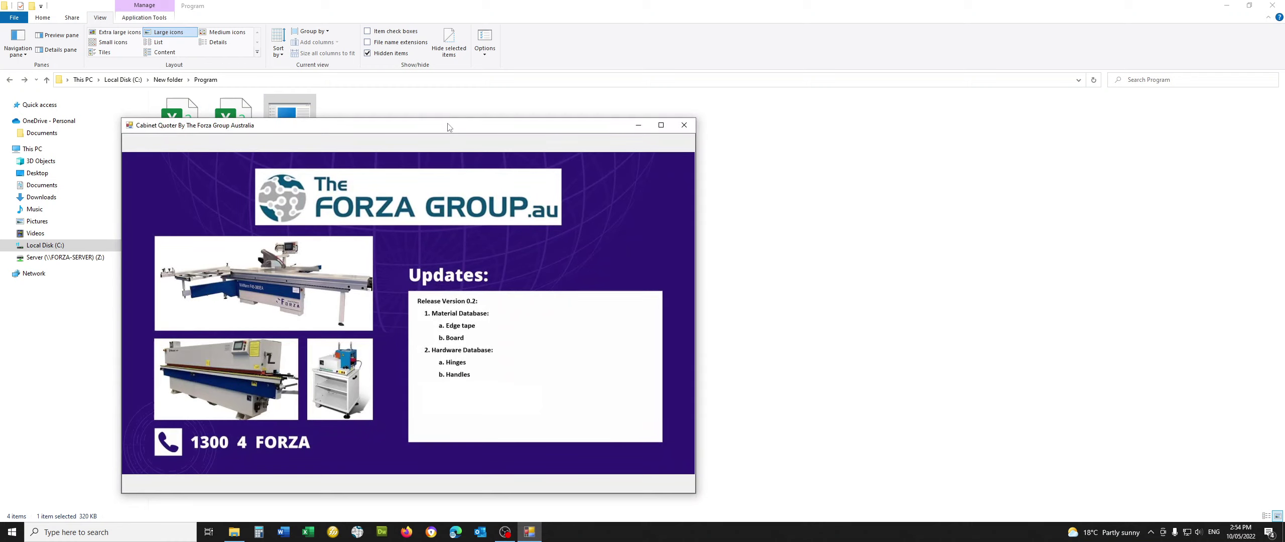
left_click_drag(450, 127, 737, 106)
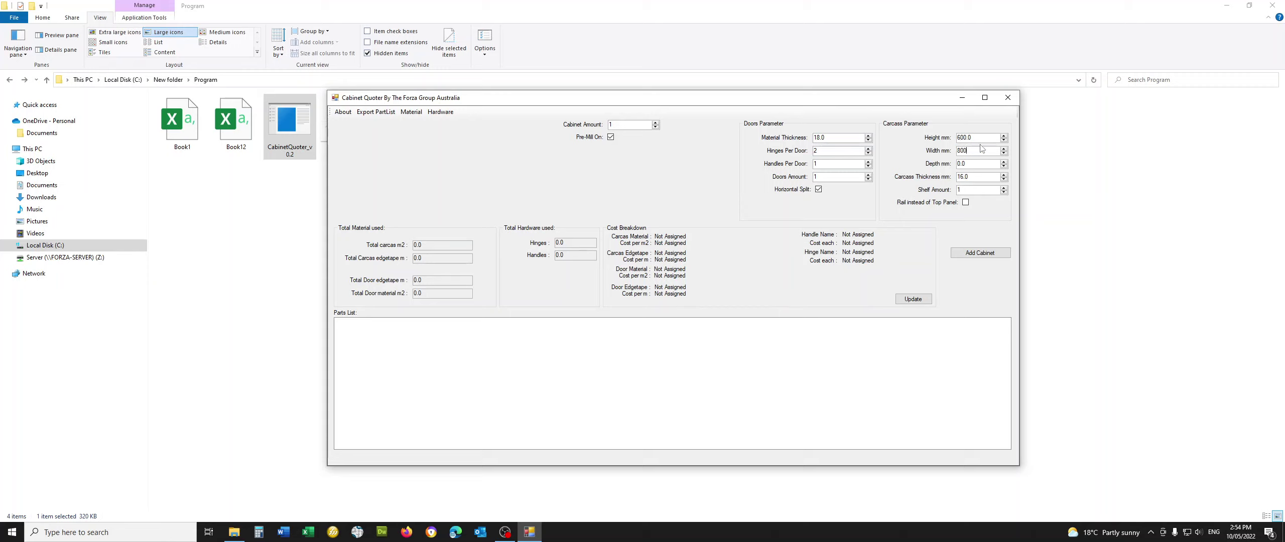
Enter depth 900 and add the 800 × 600 × 900 cabinet to the quote
type("900")
left_click(980, 252)
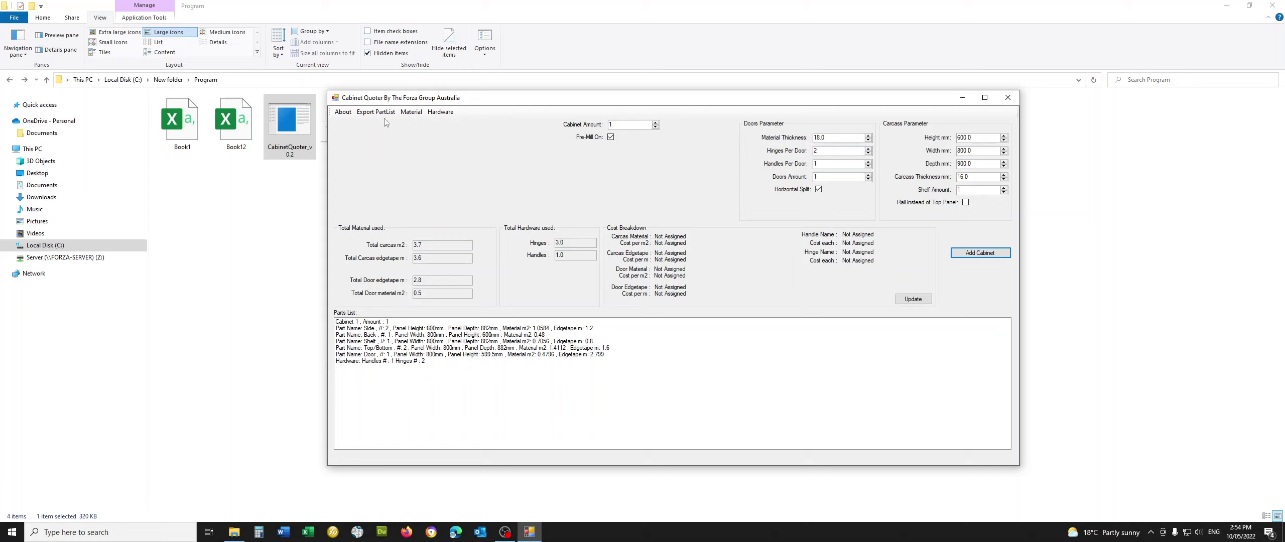
Create new empty edgetape and board lists via the Material window, then close it
left_click(407, 113)
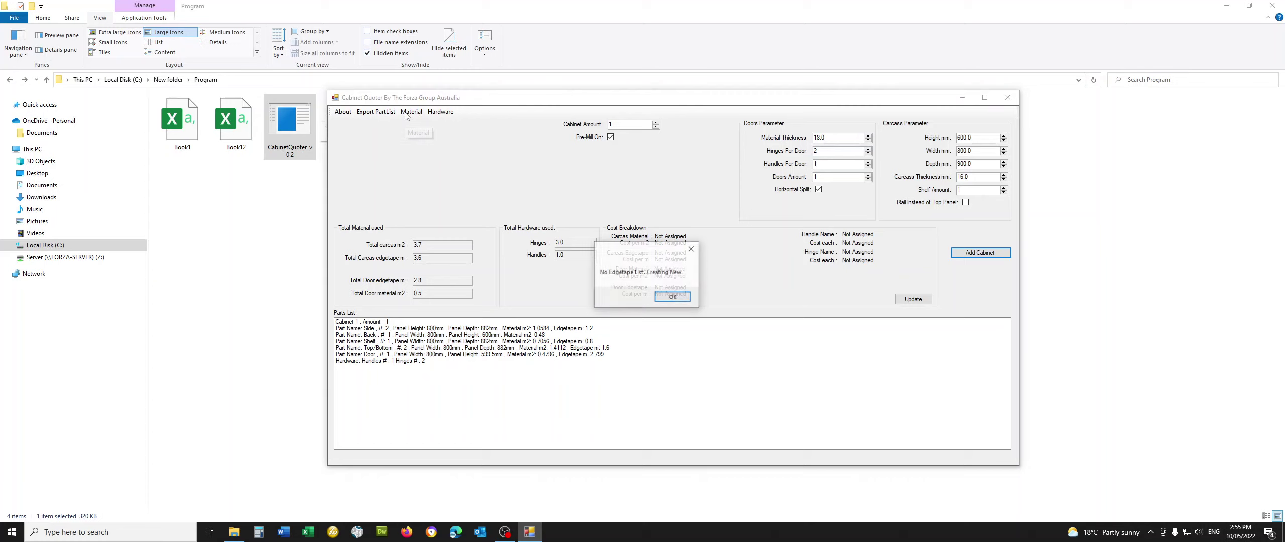
left_click(673, 298)
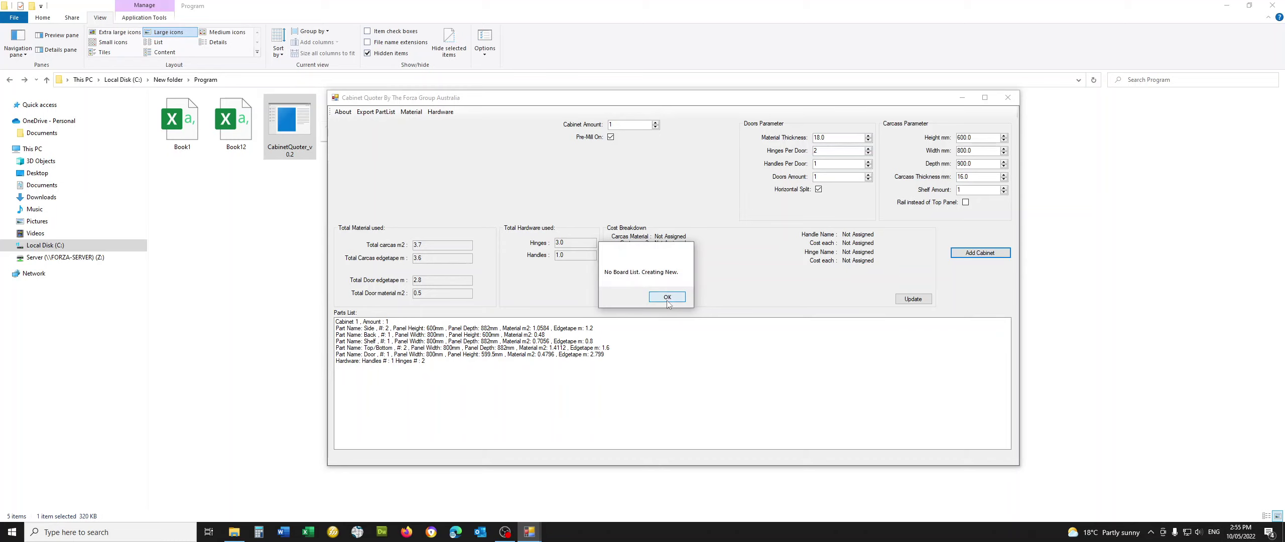
left_click(666, 297)
left_click_drag(758, 101, 929, 112)
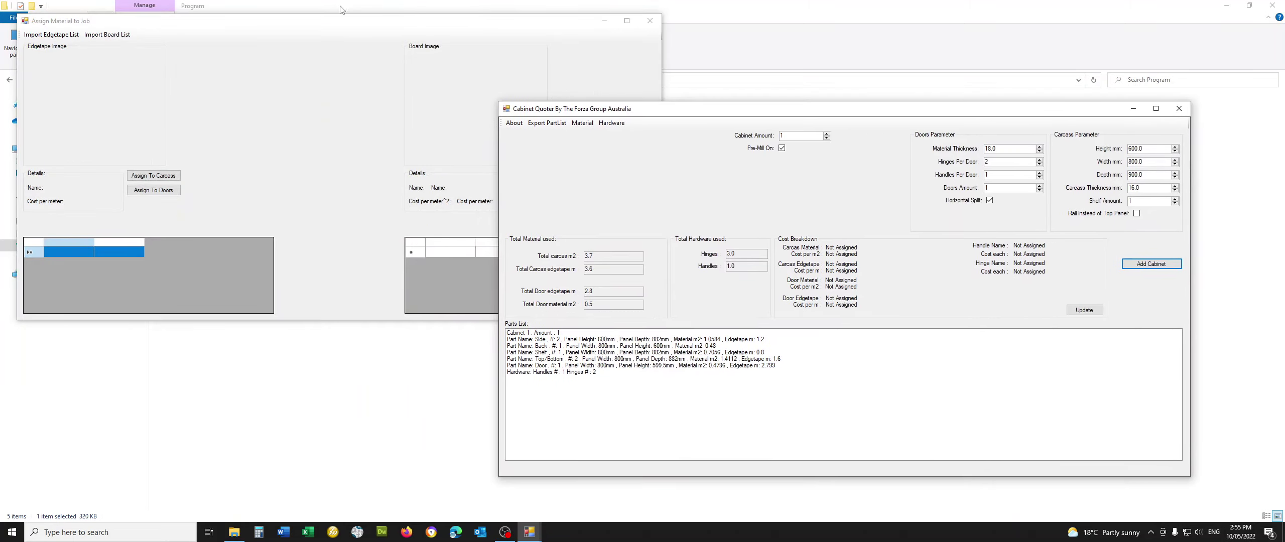
left_click_drag(333, 25, 686, 188)
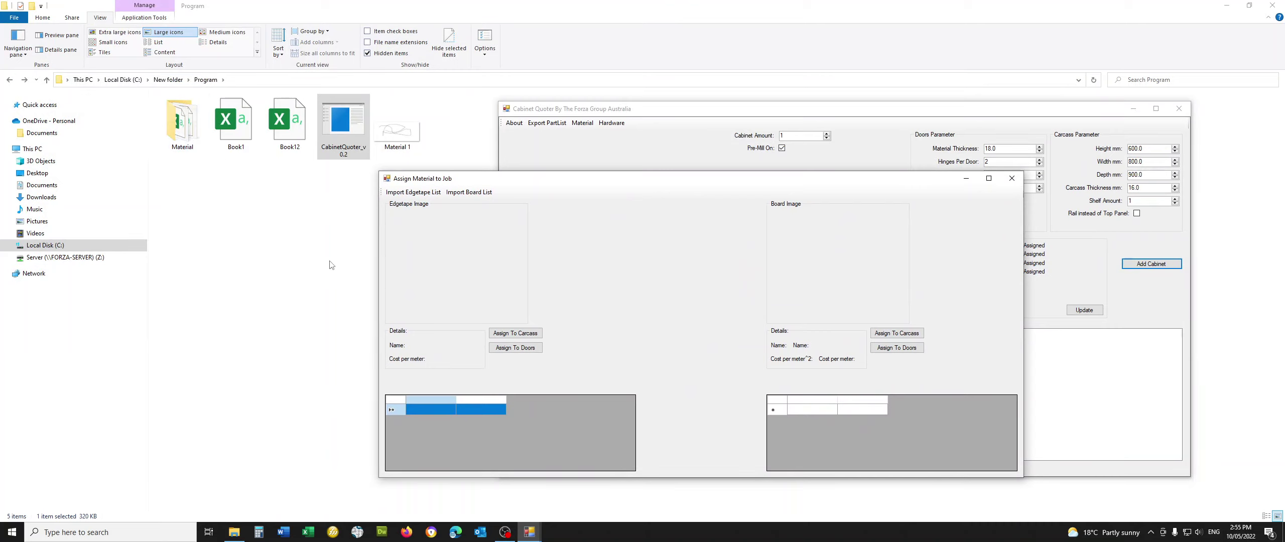
left_click_drag(697, 182, 692, 179)
left_click(1006, 176)
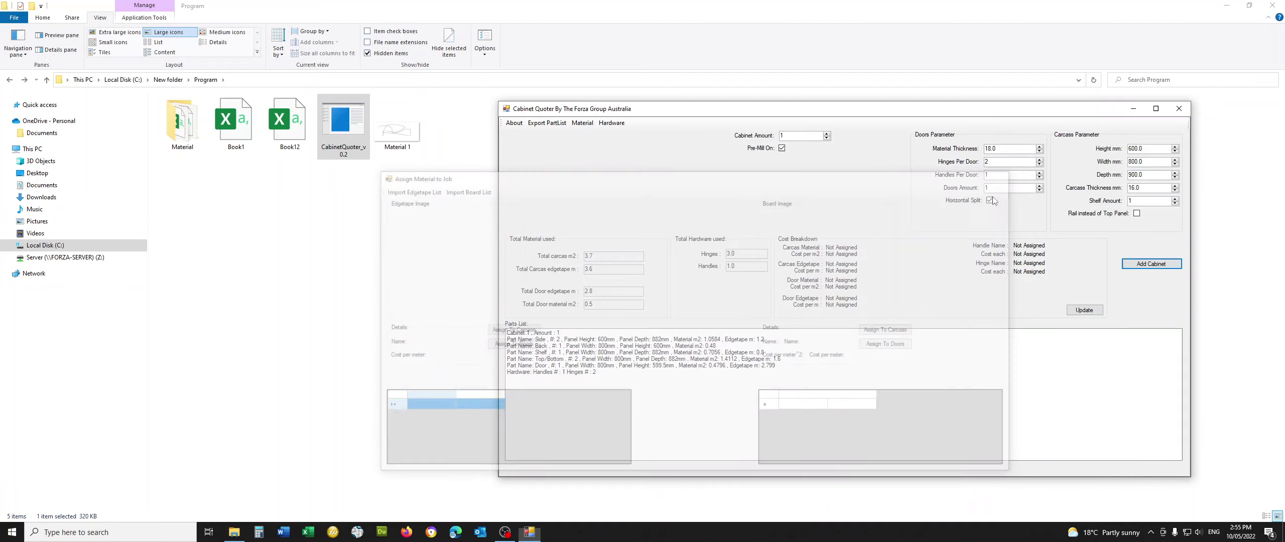
Create new empty hinge lists via the Hardware window, then close it
left_click(612, 122)
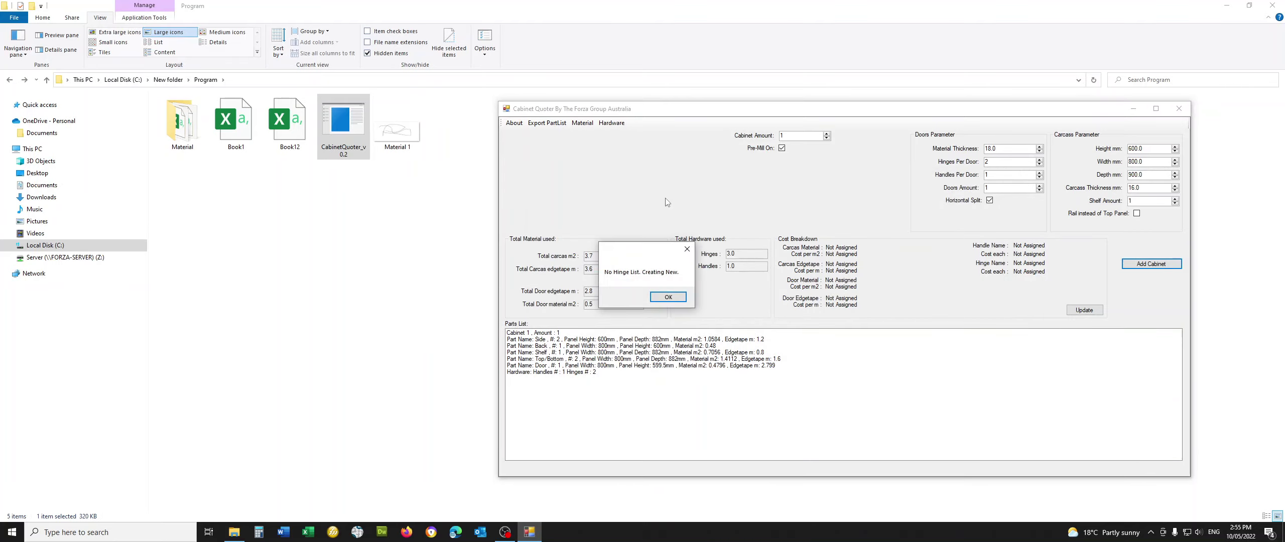
left_click(665, 295)
left_click(664, 296)
left_click_drag(282, 26, 722, 113)
left_click(1026, 119)
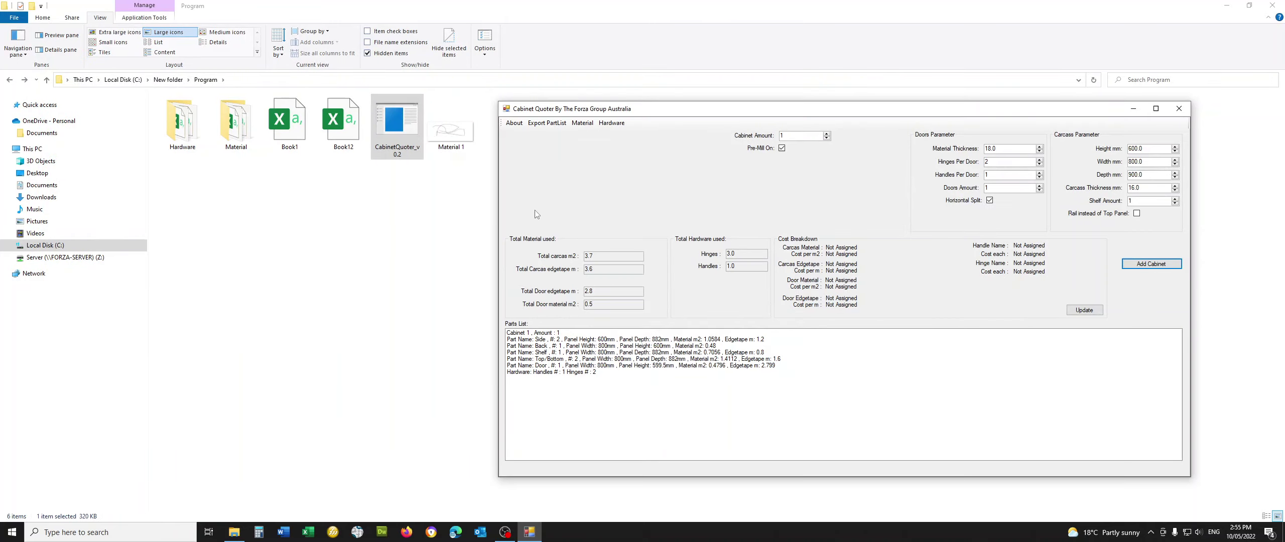
Import the edgetape list from the Book1 spreadsheet
left_click(582, 123)
left_click_drag(374, 49, 853, 156)
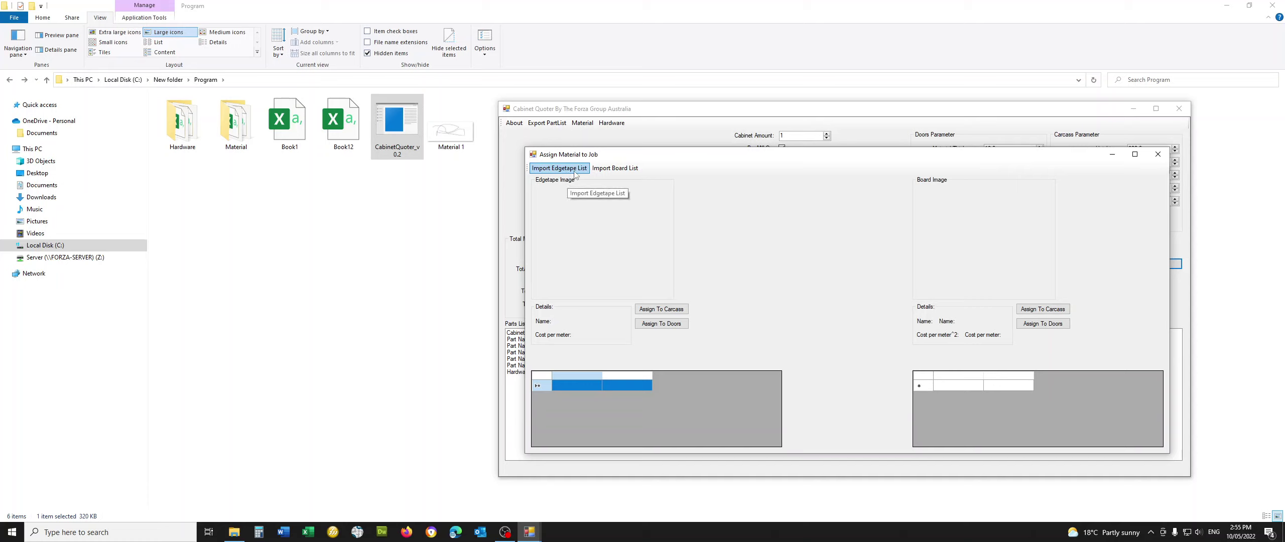
left_click(620, 171)
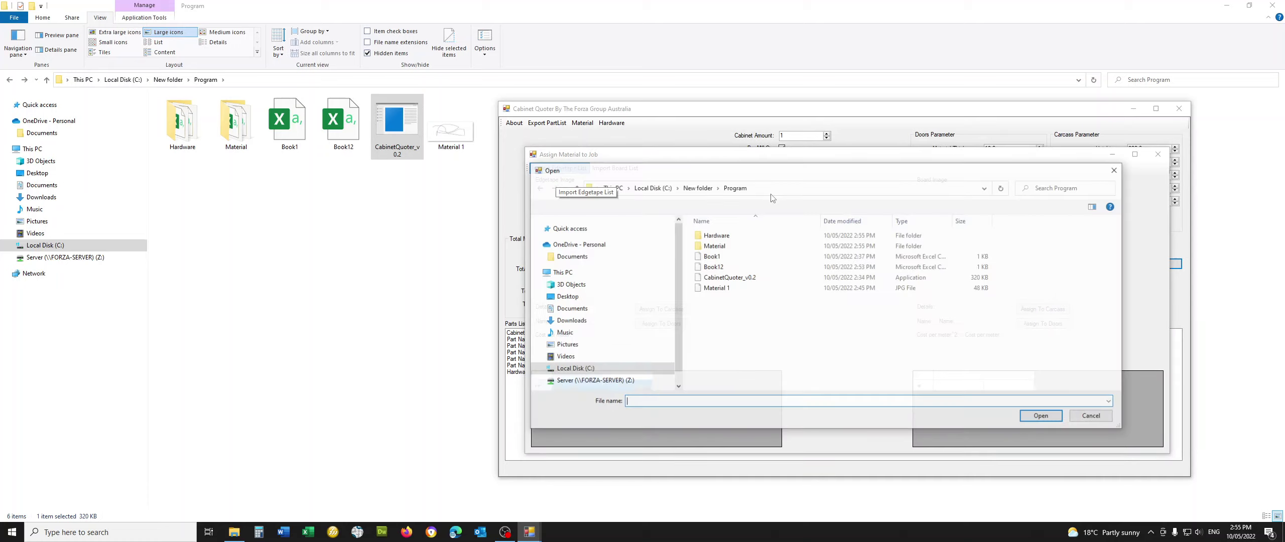
left_click(746, 257)
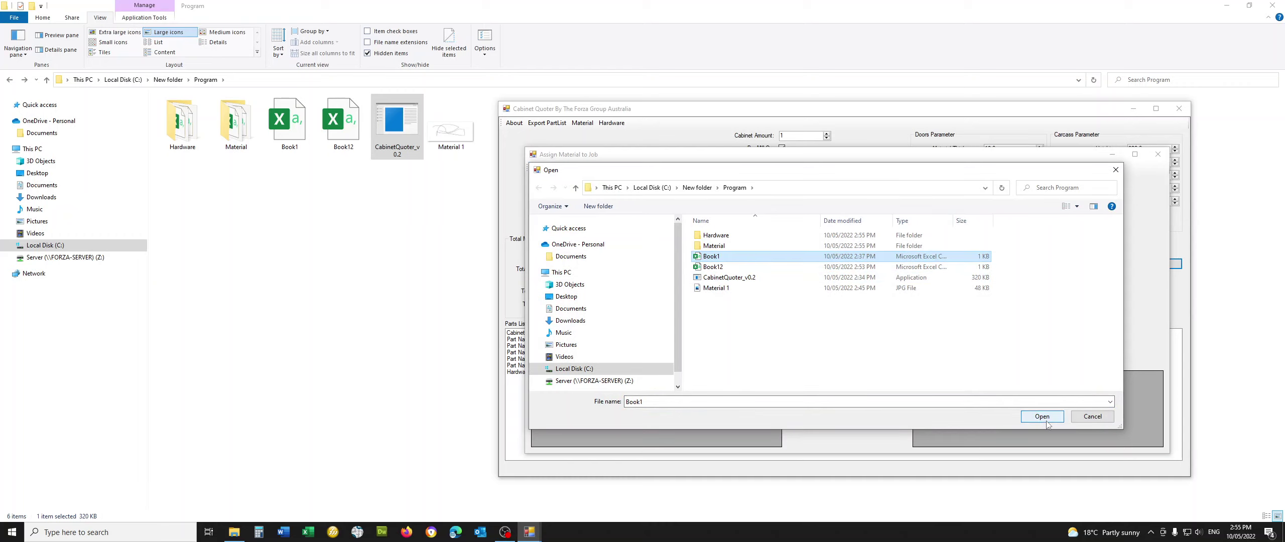
left_click_drag(601, 175, 561, 209)
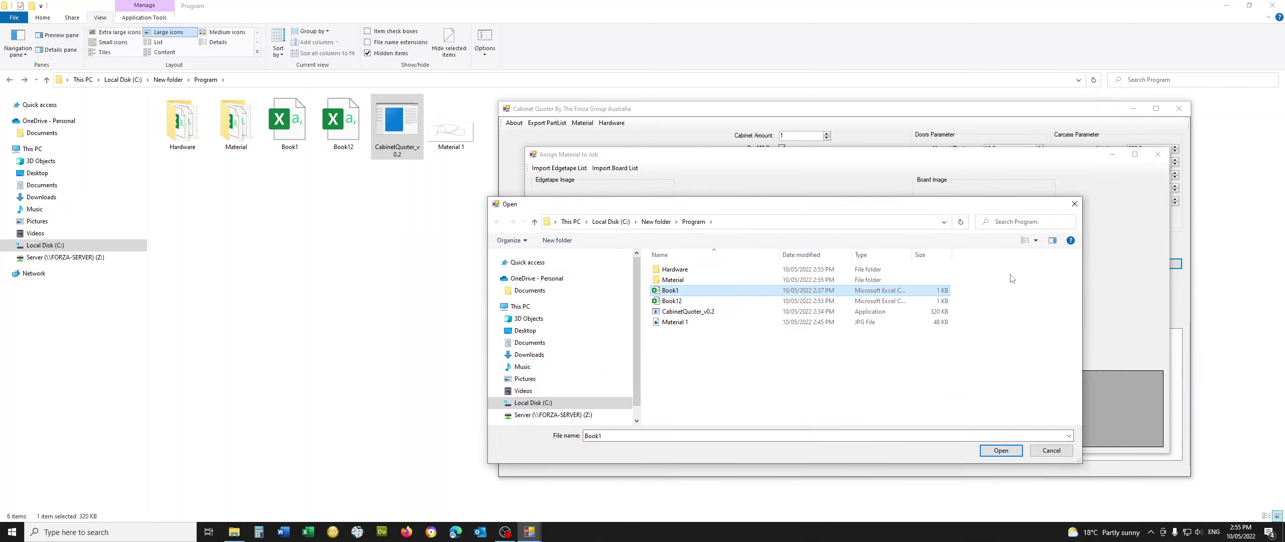
left_click(652, 302)
left_click(1001, 451)
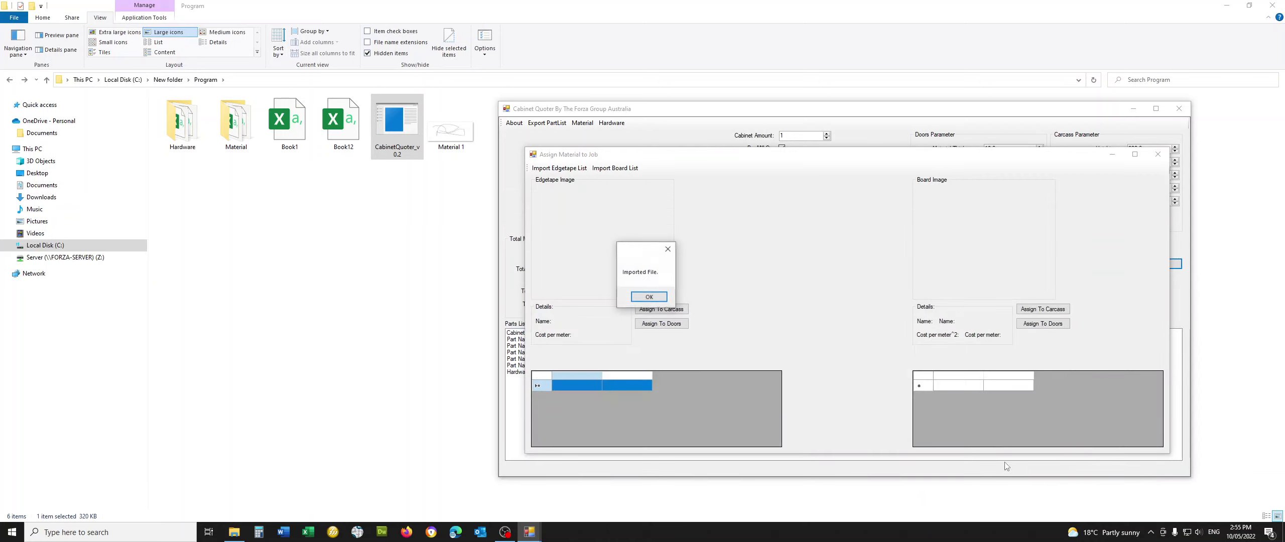
left_click(648, 296)
Assign Edgetape 1 to the carcass and Edgetape 3 to the doors
scroll(584, 396, "down", 6)
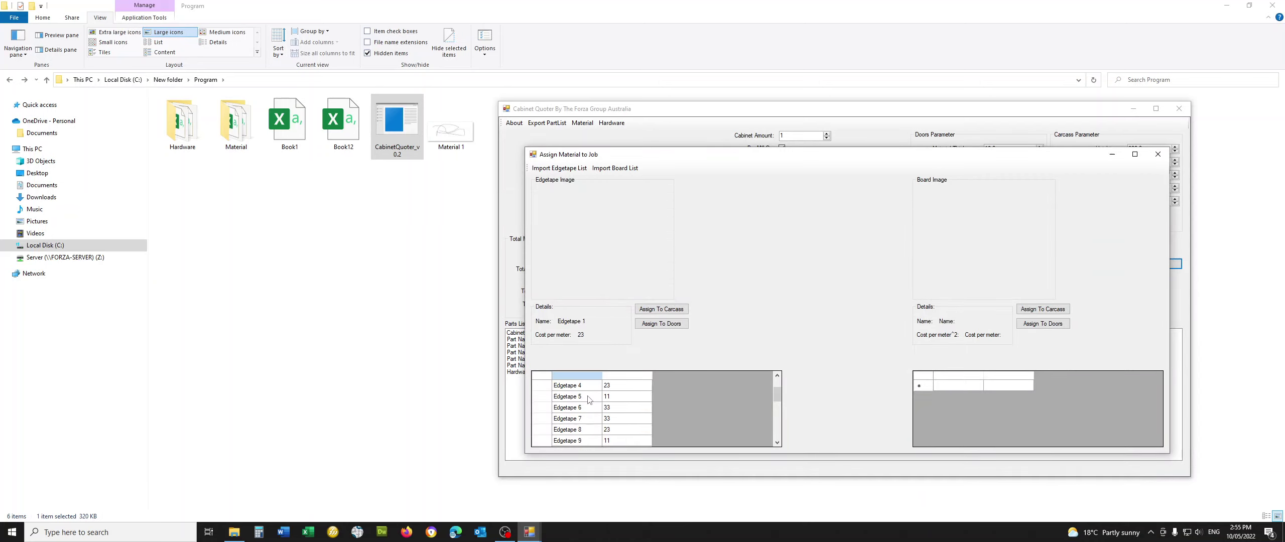
left_click(566, 400)
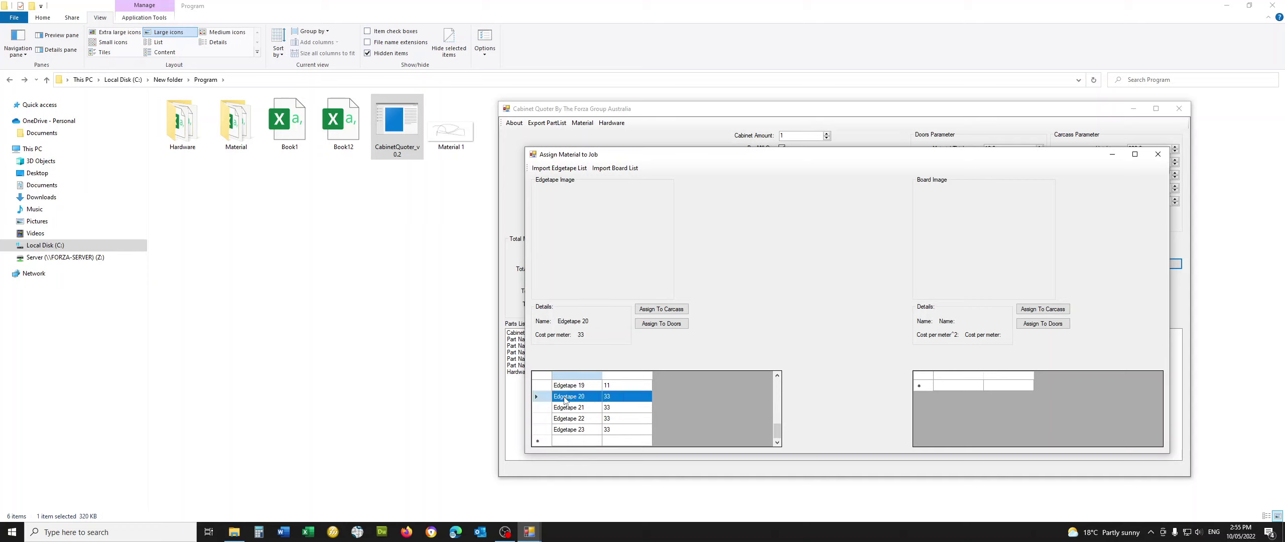
left_click(622, 407)
left_click(622, 397)
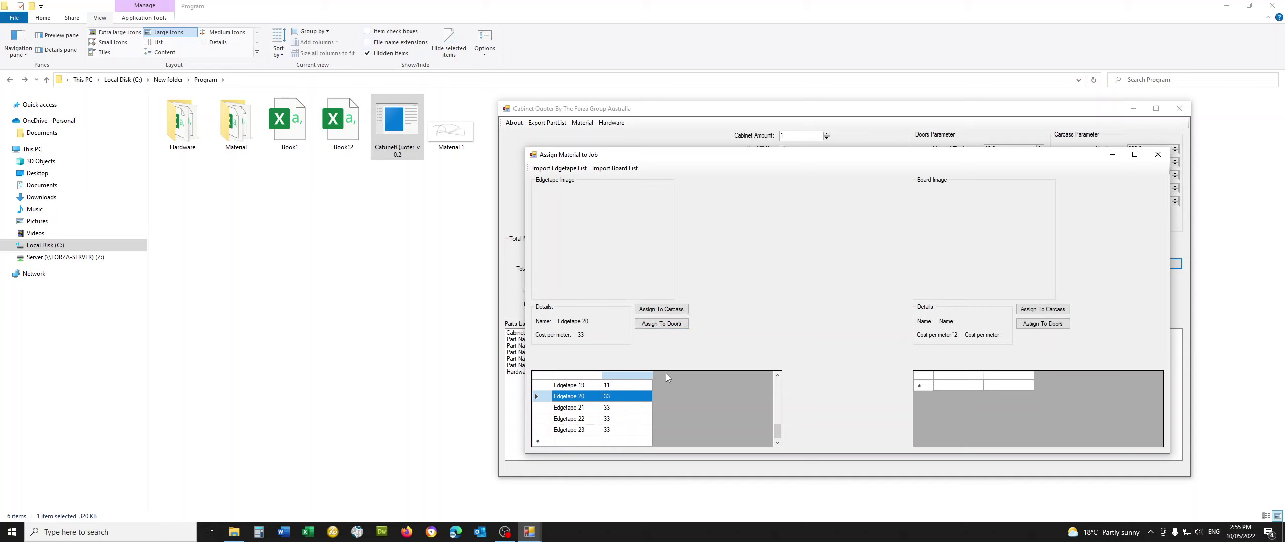
scroll(650, 399, "up", 6)
left_click(572, 385)
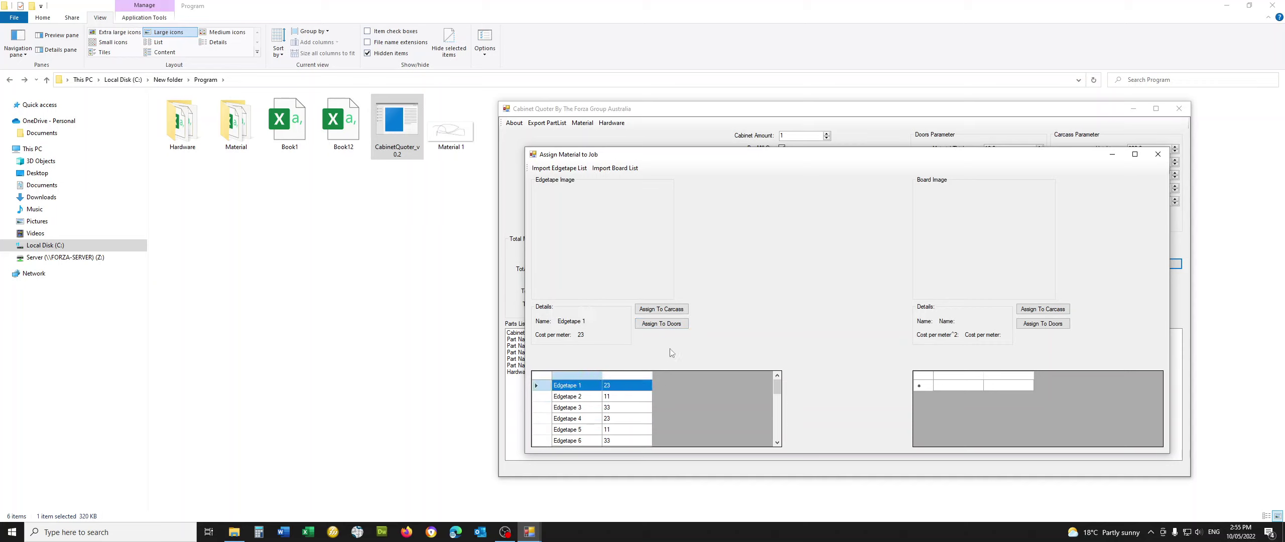
left_click(666, 311)
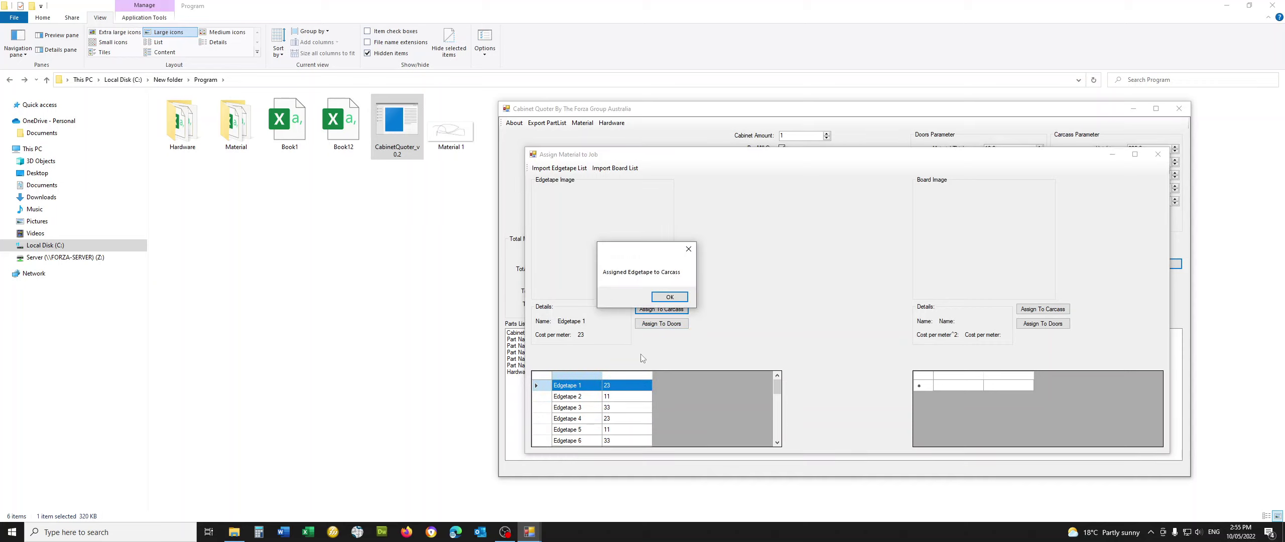
left_click(669, 302)
left_click(575, 406)
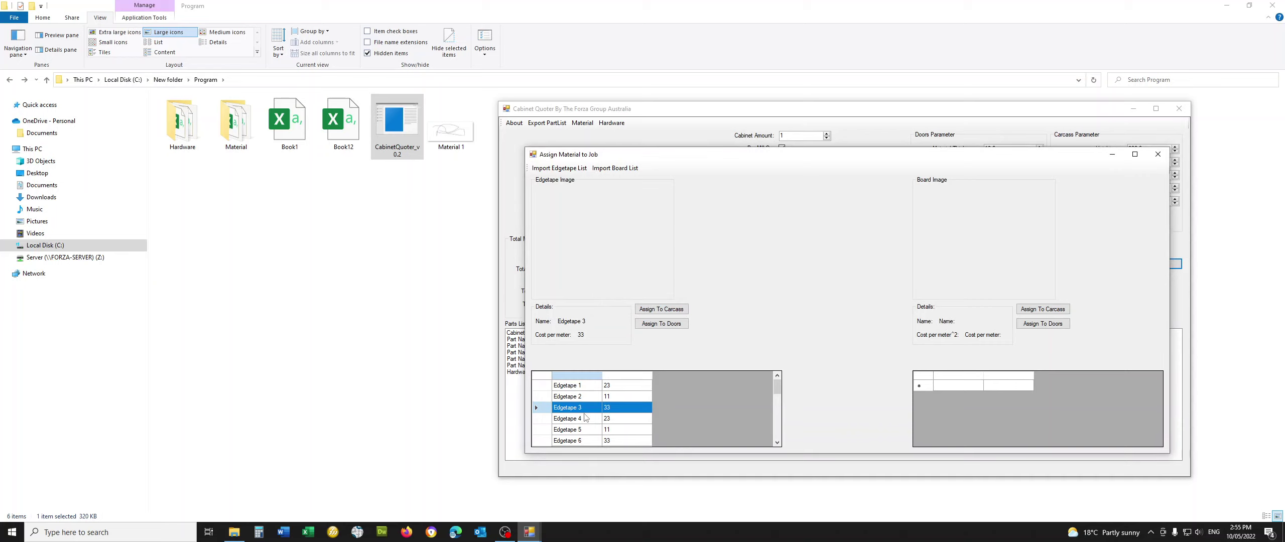
left_click(661, 323)
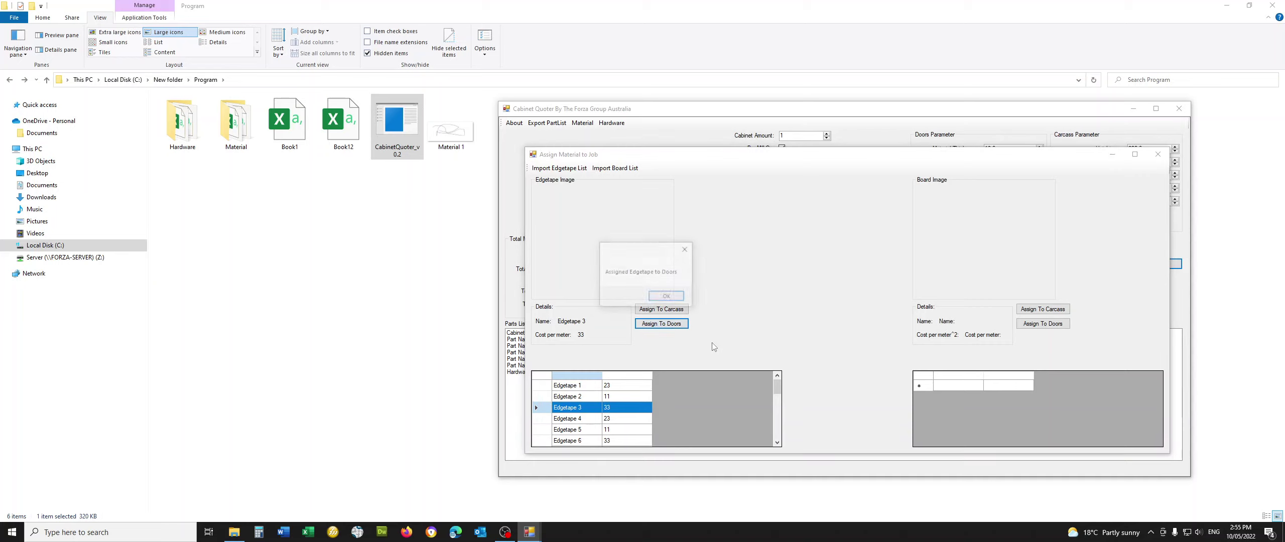
left_click(668, 301)
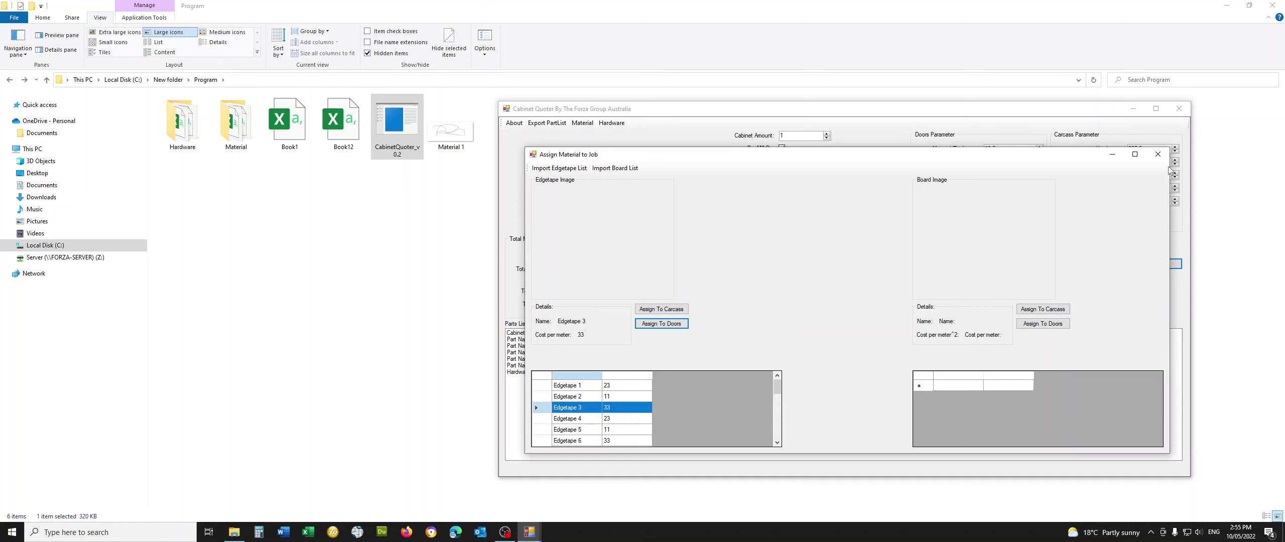
Update the cost breakdown to show the assigned edgetapes
left_click(1158, 155)
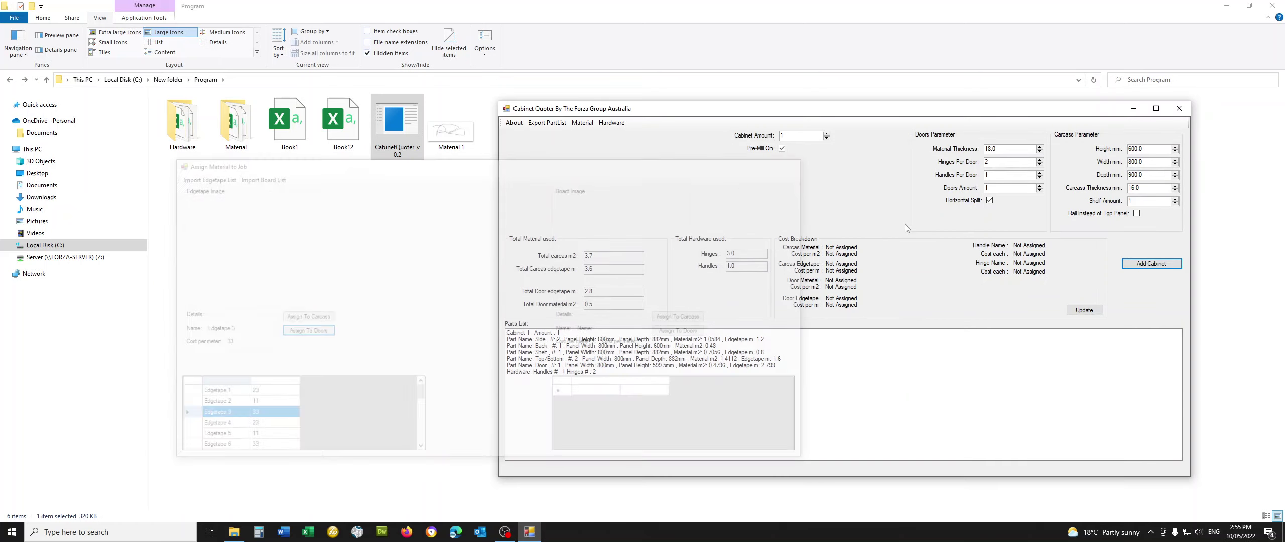
left_click(1090, 311)
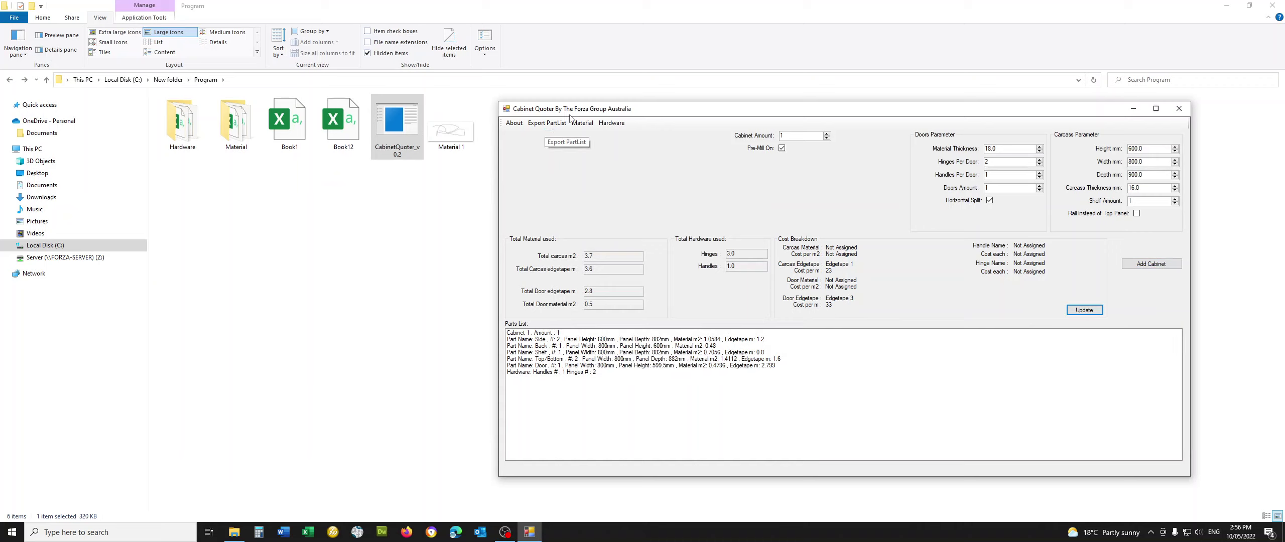
left_click(583, 124)
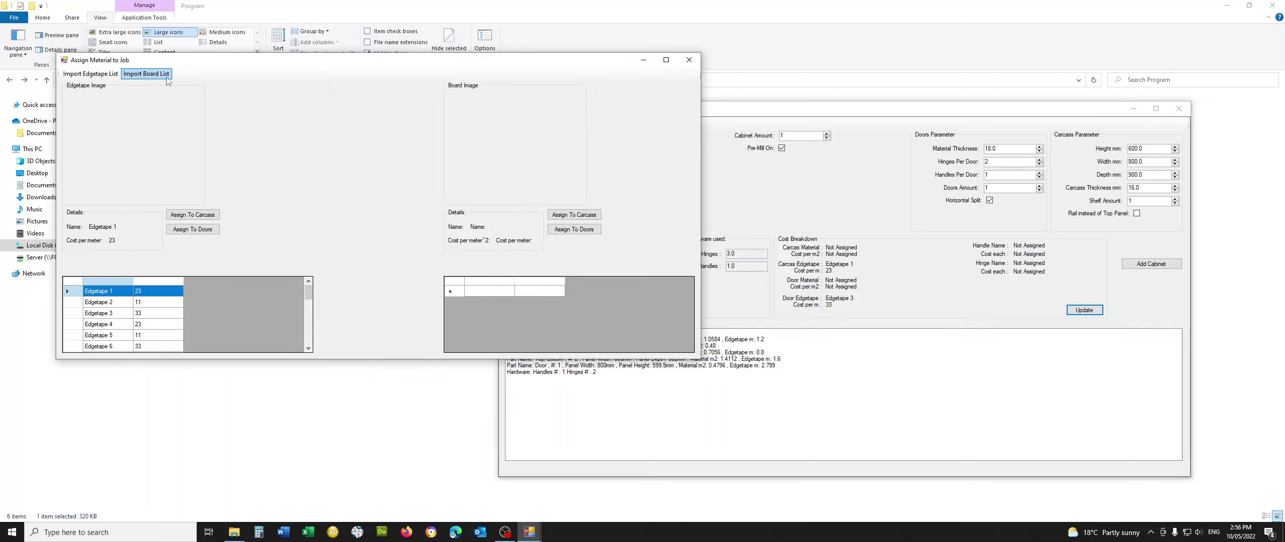
Import the board list from the Book1 spreadsheet
left_click(149, 74)
left_click(242, 162)
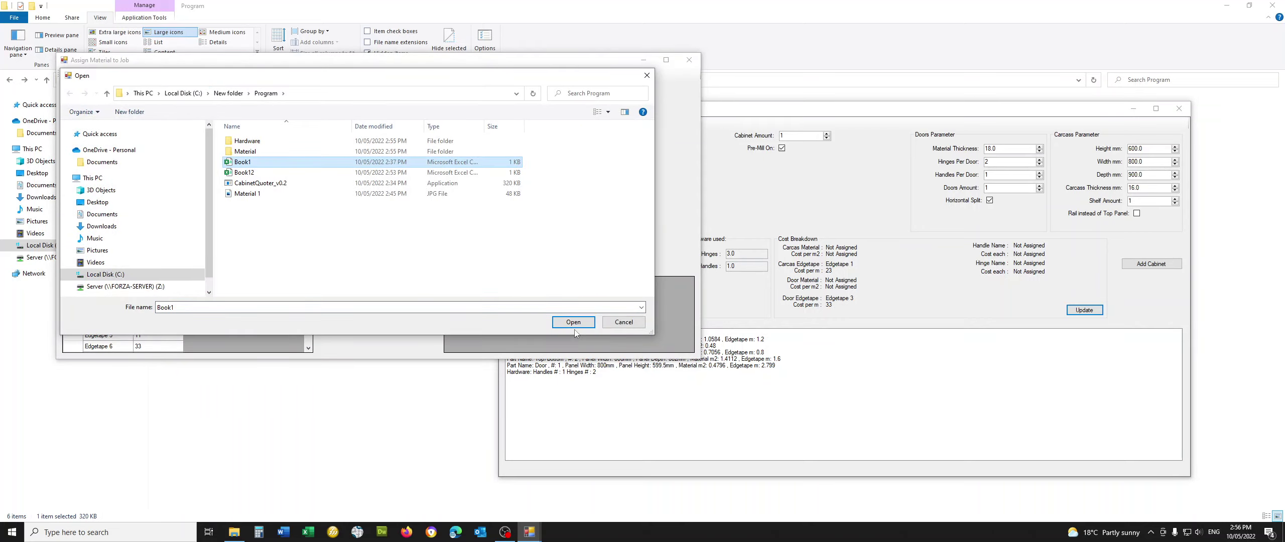
left_click(573, 322)
left_click(649, 297)
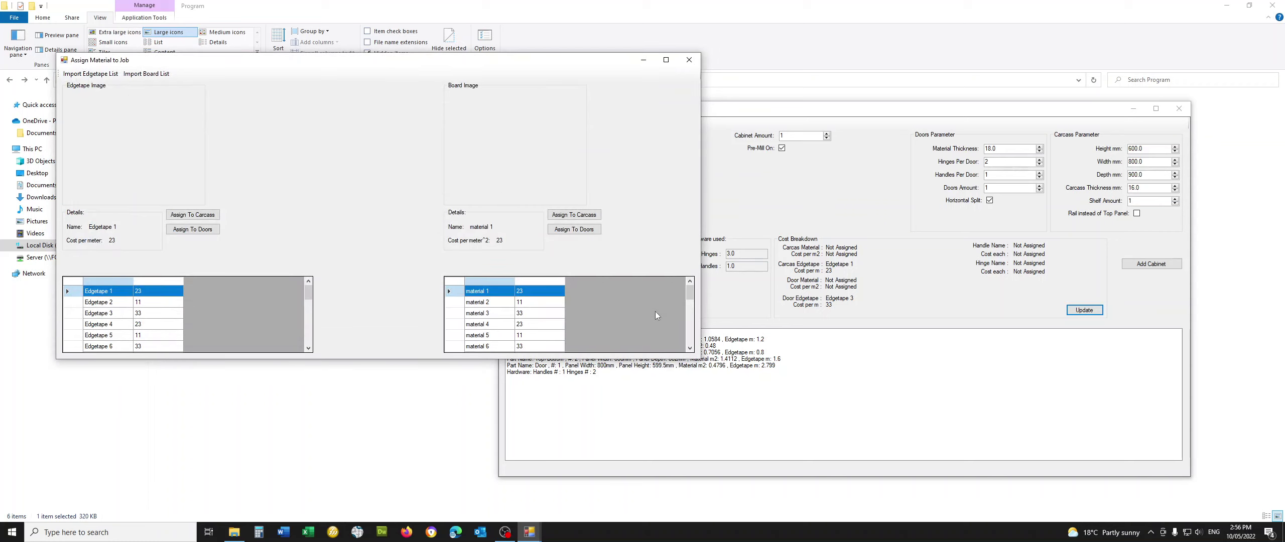
Assign board material 21 to the carcass and material 6 to the doors, then update
scroll(514, 306, "down", 6)
left_click(516, 313)
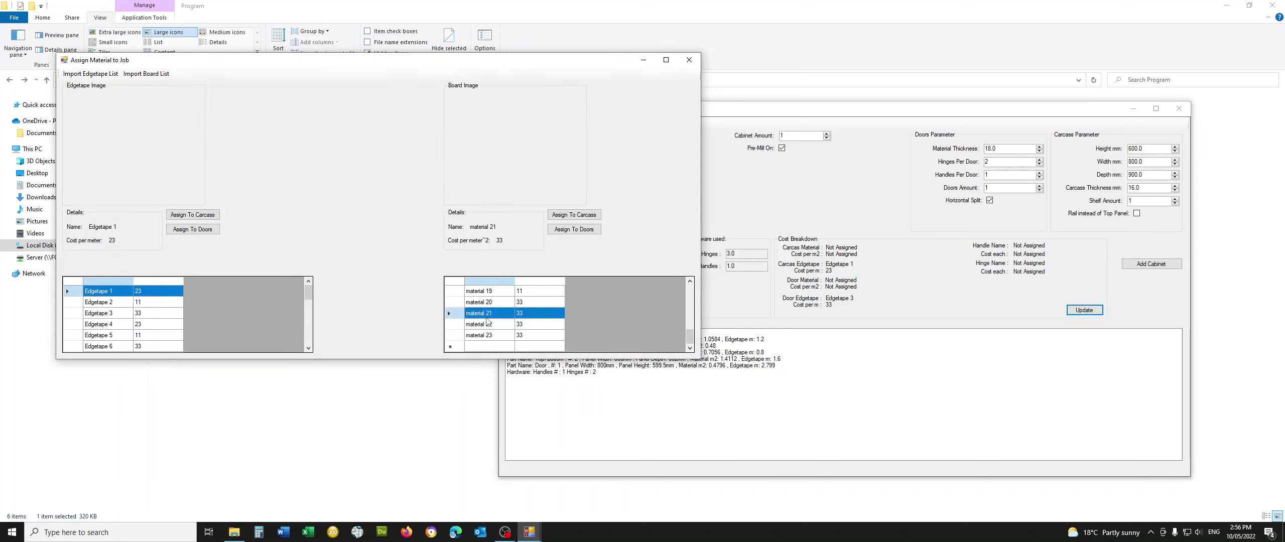
left_click(485, 347)
left_click(483, 335)
left_click(489, 313)
scroll(489, 309, "up", 5)
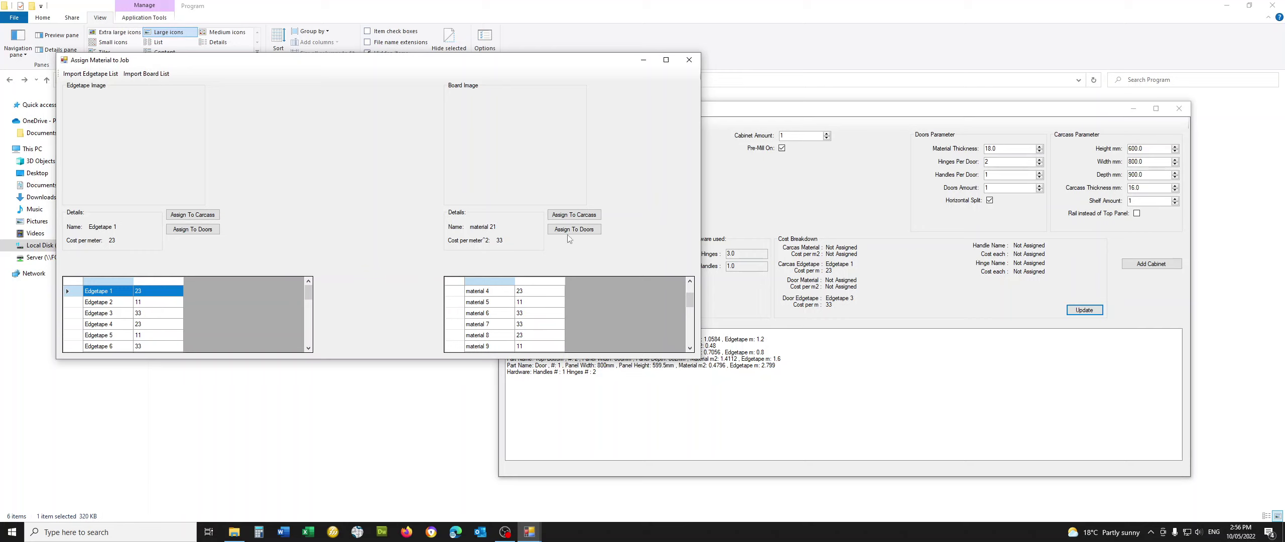
left_click(570, 216)
left_click(677, 303)
left_click(477, 313)
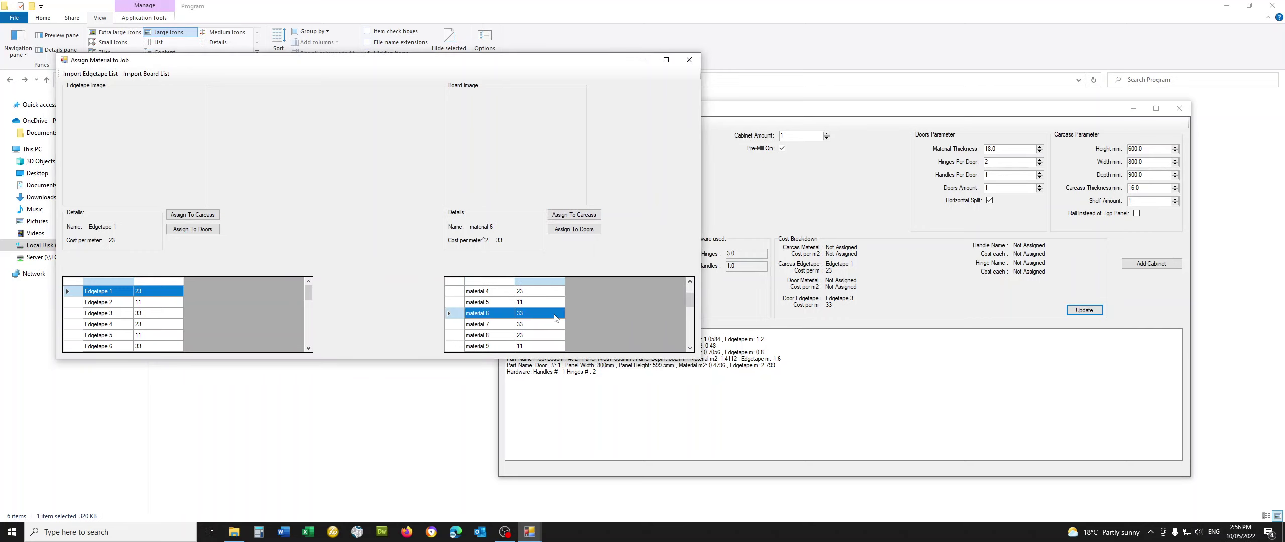
left_click(574, 229)
left_click(667, 297)
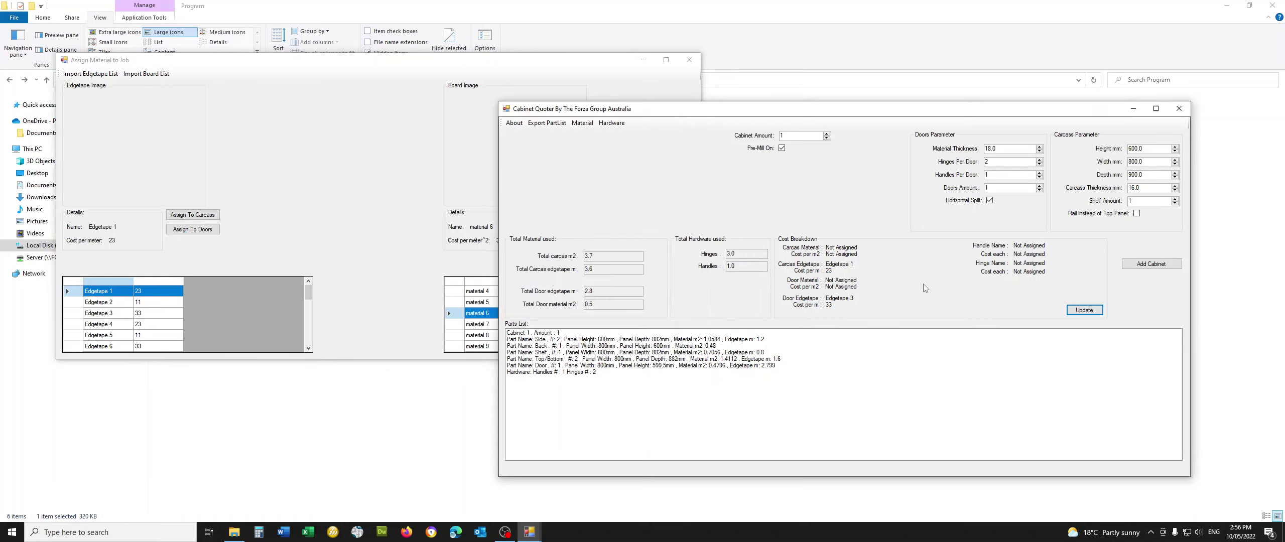
left_click(1083, 310)
left_click(1083, 310)
Import the handle list from Book1 and the hinge list from Book12
left_click(688, 59)
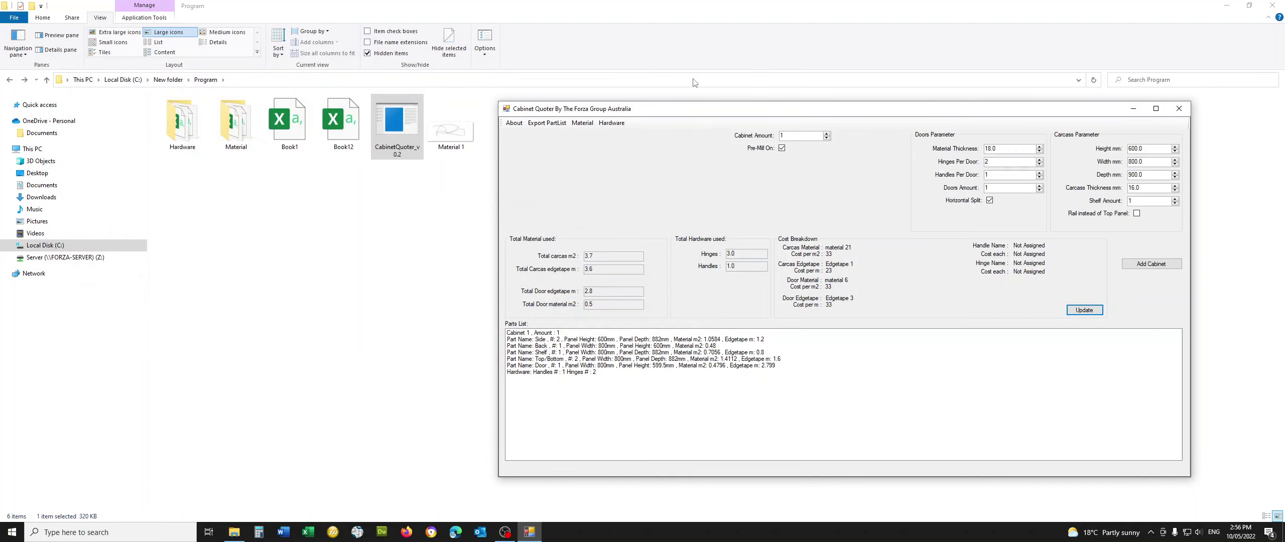
left_click(606, 124)
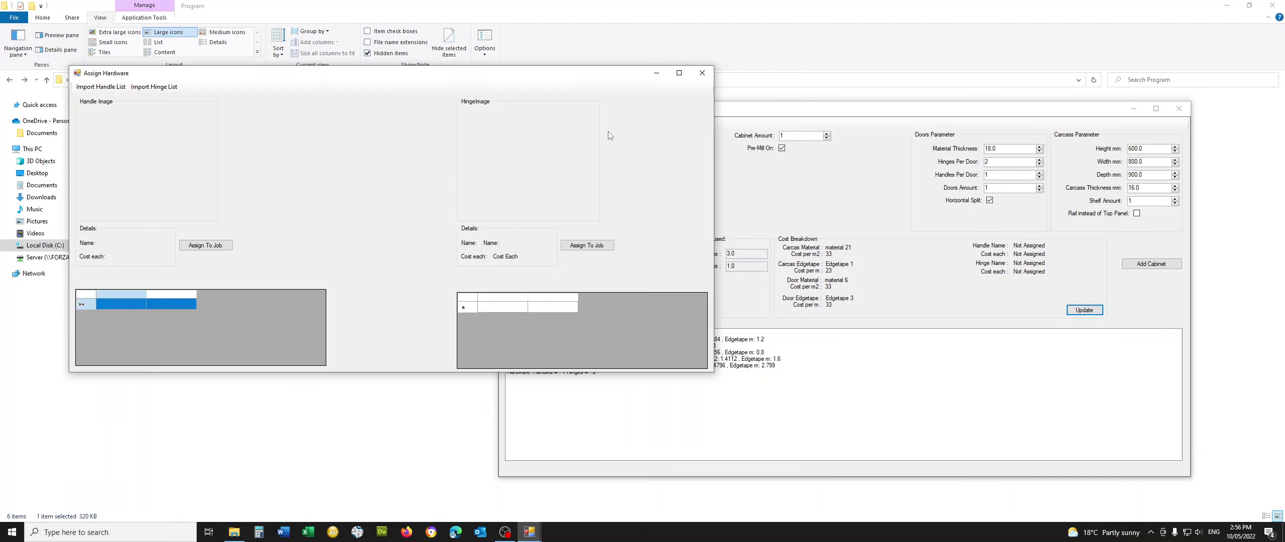
left_click(103, 86)
left_click(256, 174)
left_click(584, 335)
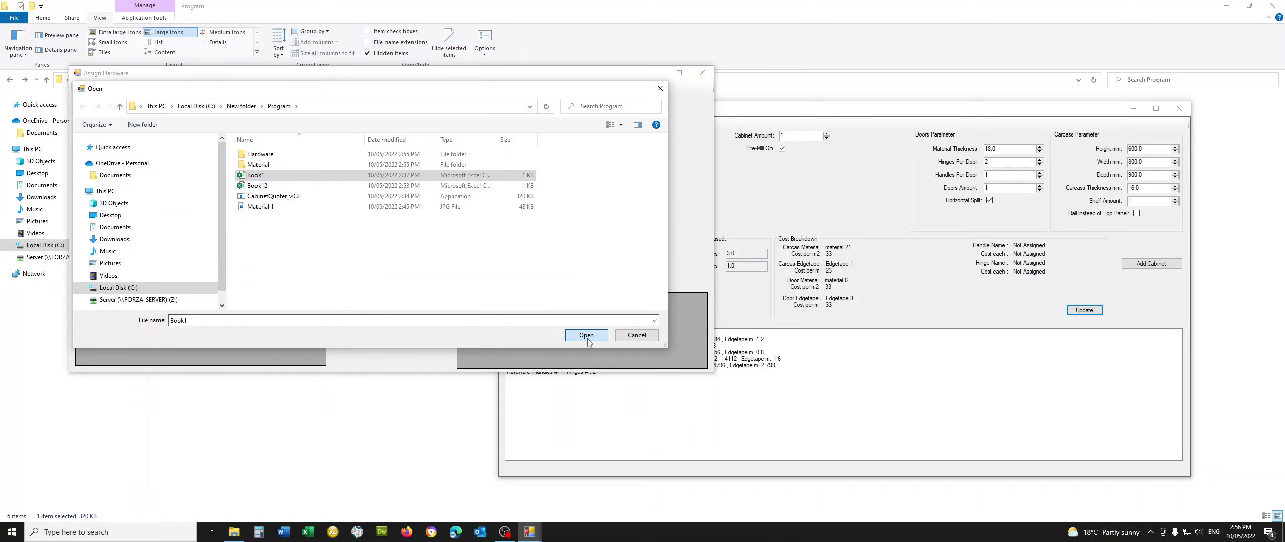
left_click(649, 297)
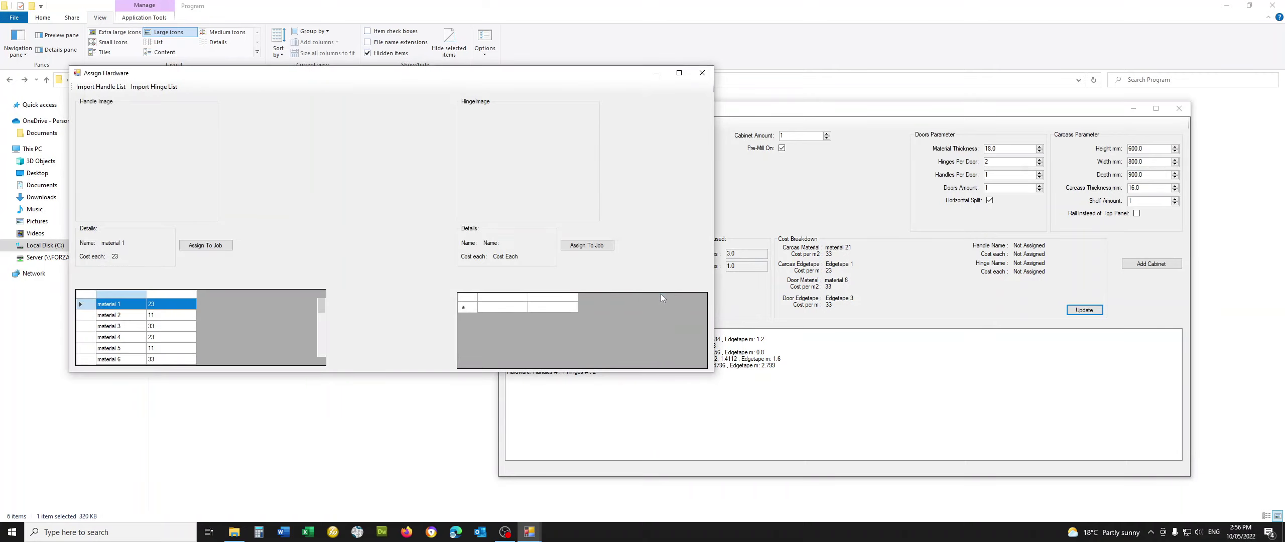
left_click(154, 86)
left_click(256, 185)
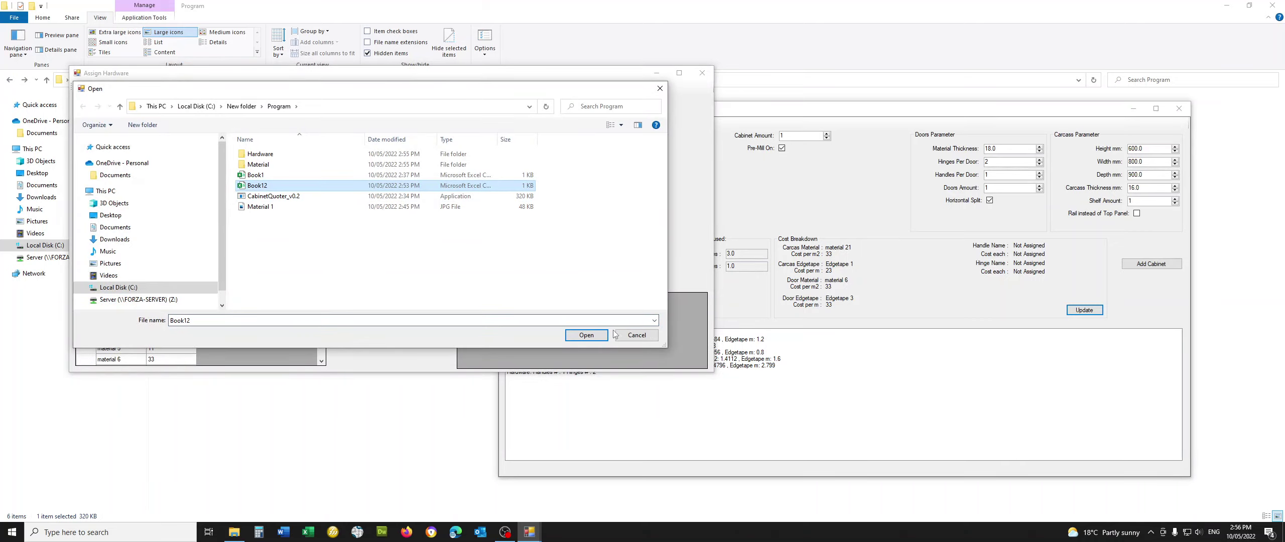
left_click(586, 334)
left_click(649, 296)
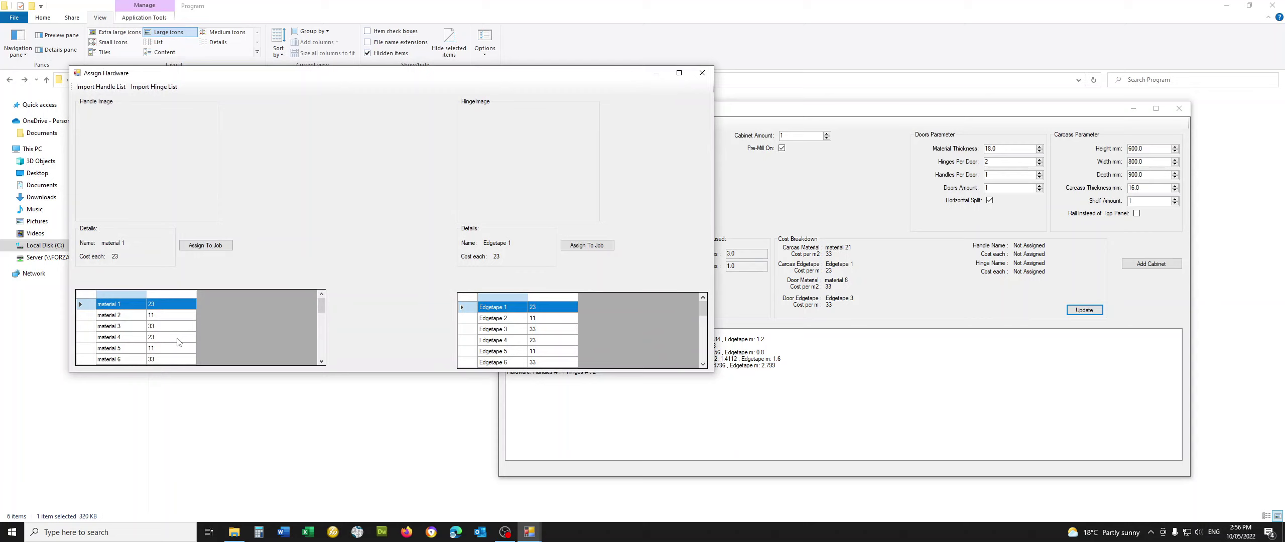
Assign handle material 2 and hinge Edgetape 3 to the job, then update the breakdown
left_click(115, 314)
left_click(190, 248)
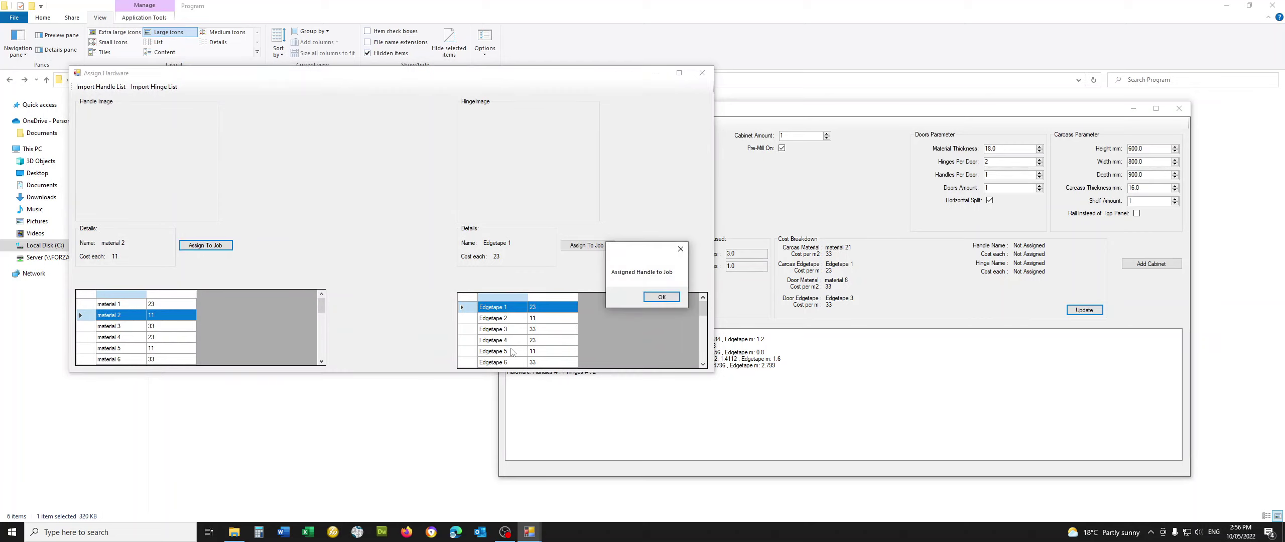
left_click(652, 303)
left_click(472, 328)
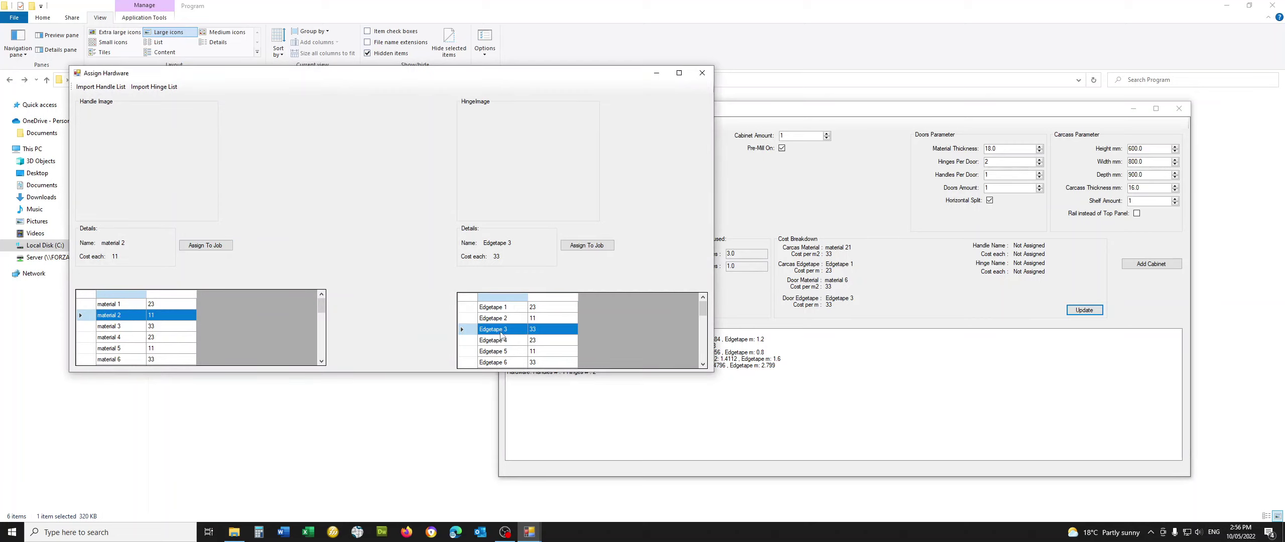
left_click(585, 246)
left_click(660, 297)
left_click(703, 73)
left_click(1089, 308)
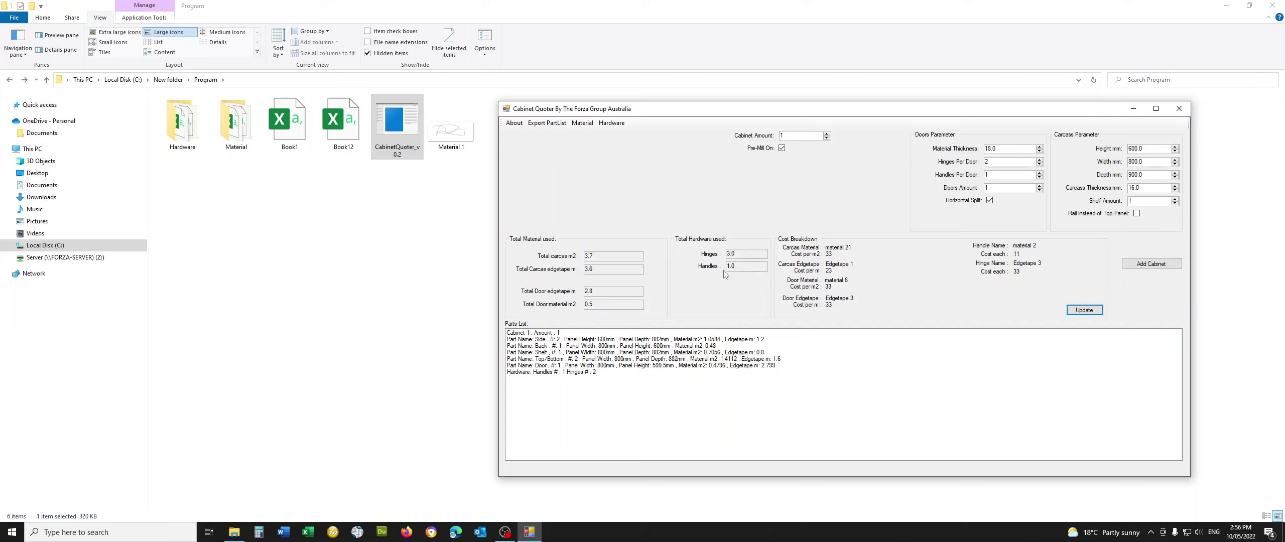
double_click(600, 256)
Reopen Assign Material to Job and move it to the right of the screen
left_click(584, 125)
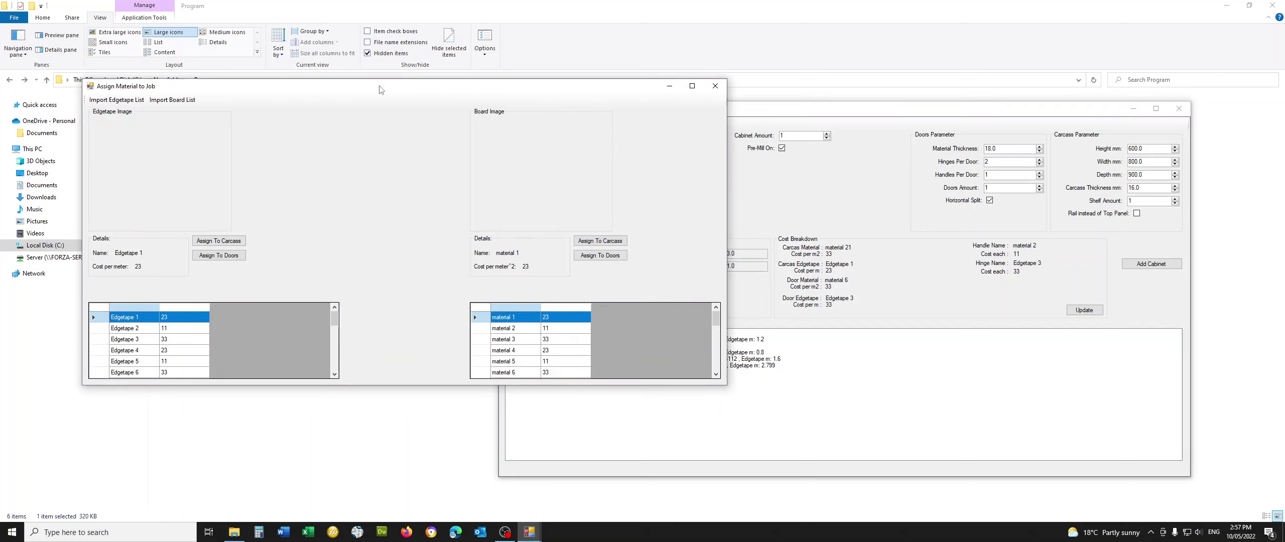
left_click_drag(381, 86, 869, 95)
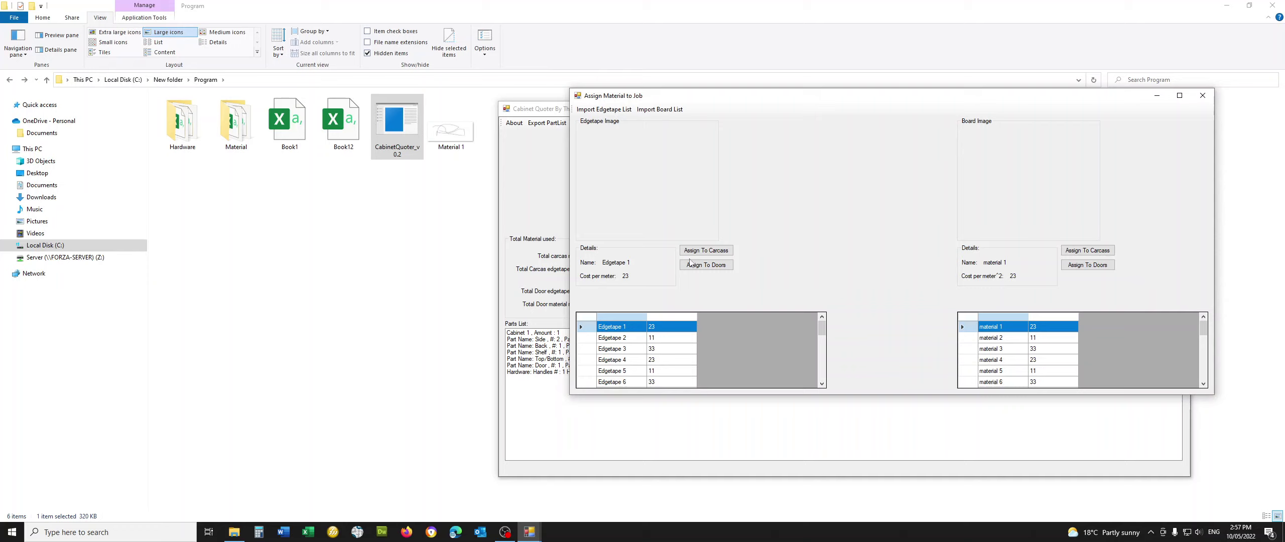
Paste the Material 1 image into the Material\Board folder, then return to Assign Material to Job
left_click(432, 210)
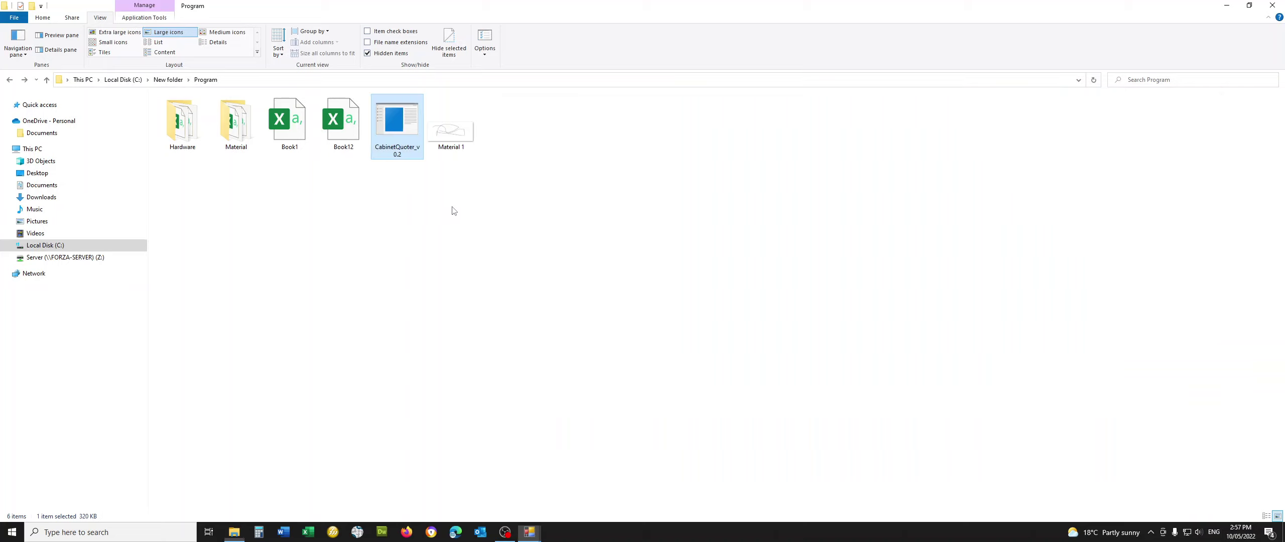
left_click(450, 128)
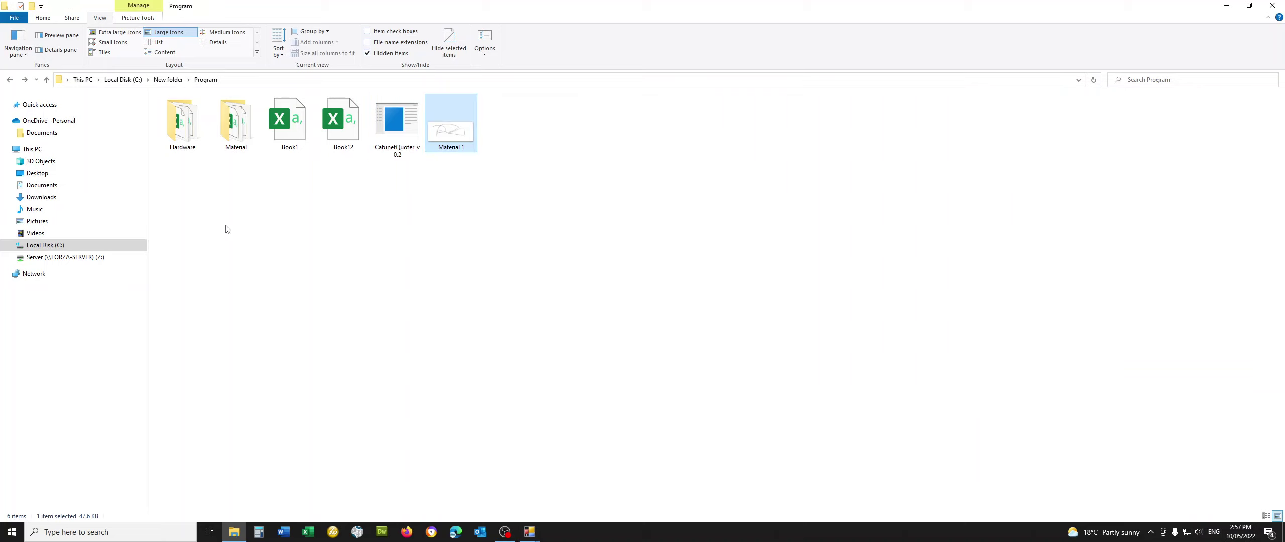
double_click(227, 128)
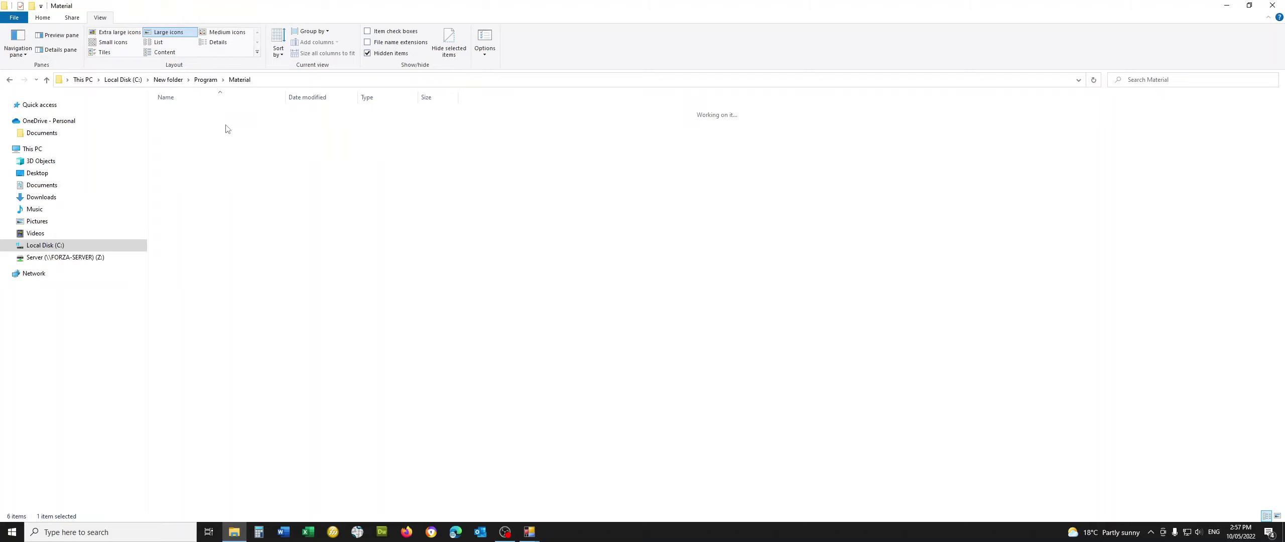
double_click(207, 112)
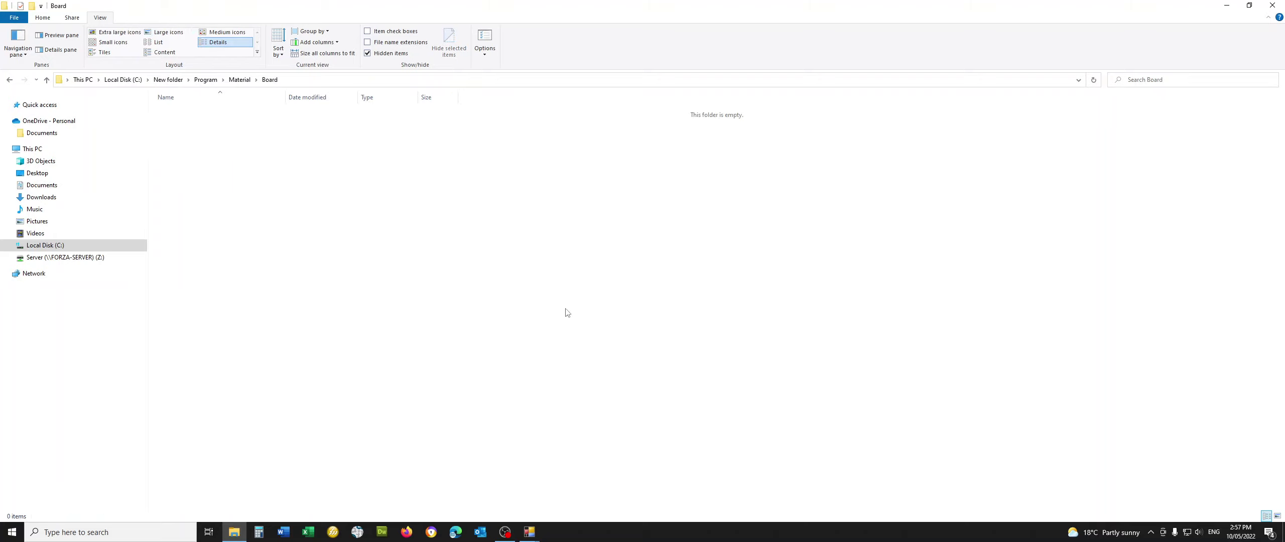
key("ctrl+v")
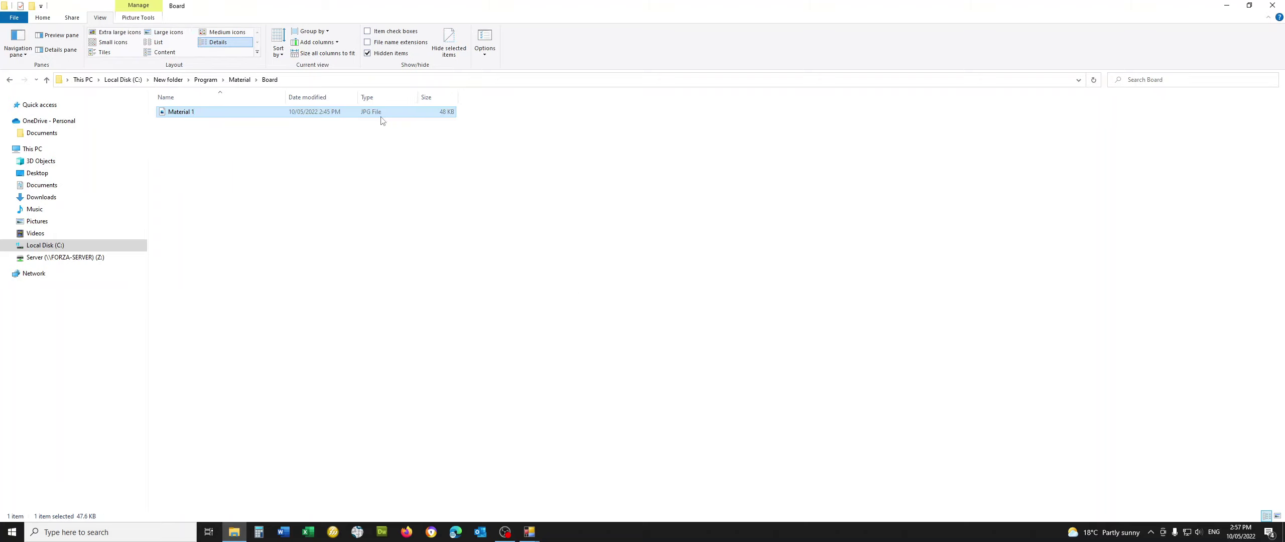
left_click(529, 532)
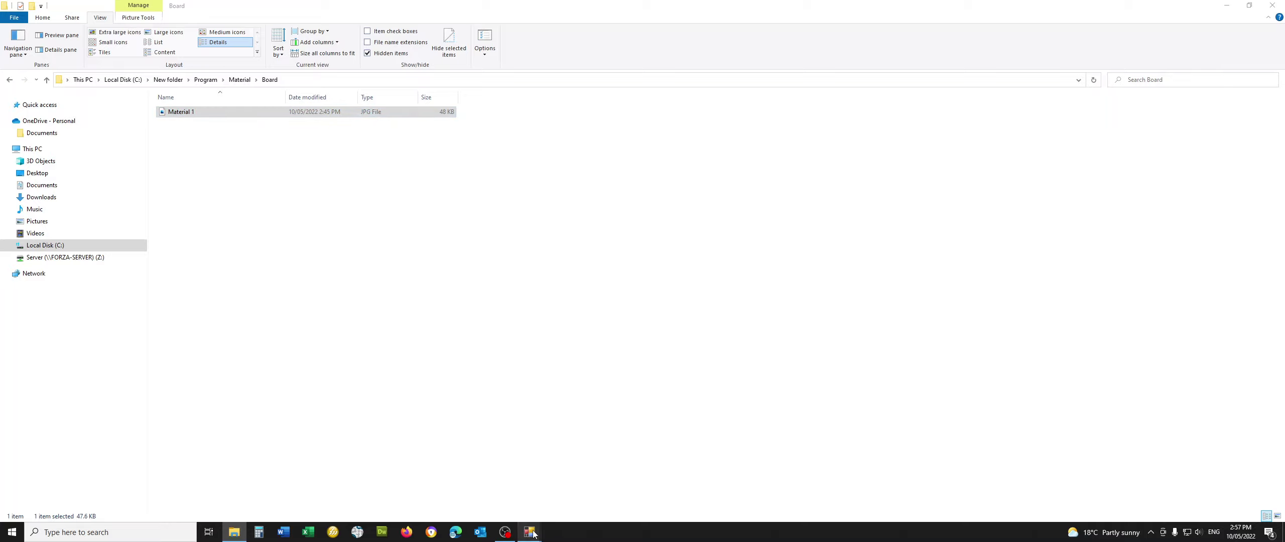
left_click(586, 487)
Select board material 1 in the grid so its Material 1 image previews
left_click(1004, 349)
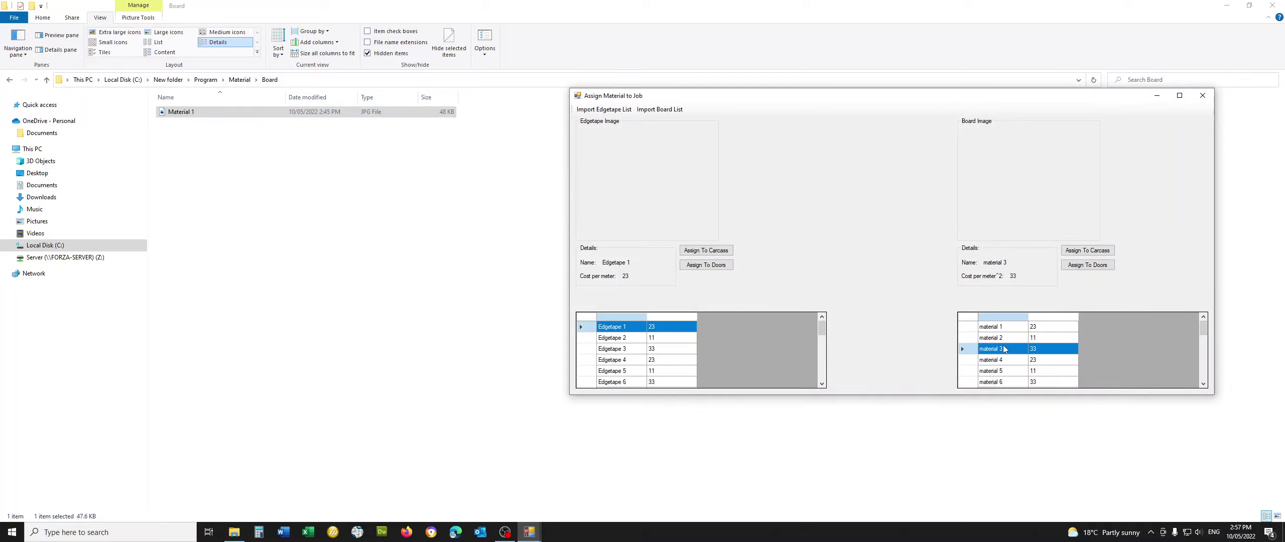
left_click(1000, 327)
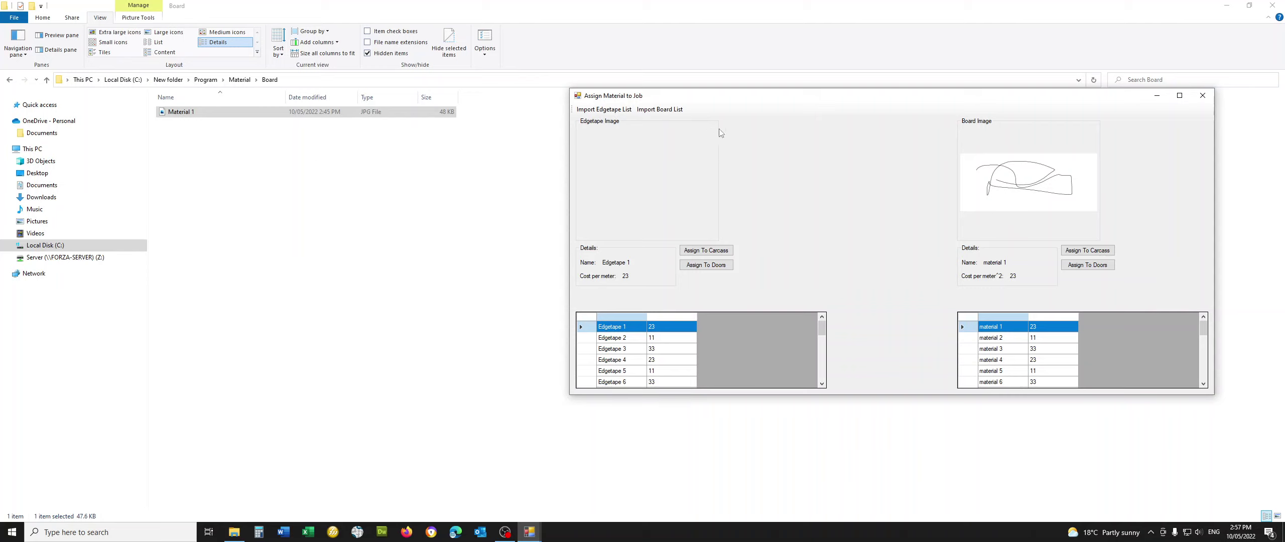
left_click(1001, 363)
left_click(1000, 349)
left_click(997, 328)
left_click(542, 301)
Paste the image into Material\Edgetape and rename it 'Edgetape 1'
left_click(185, 114)
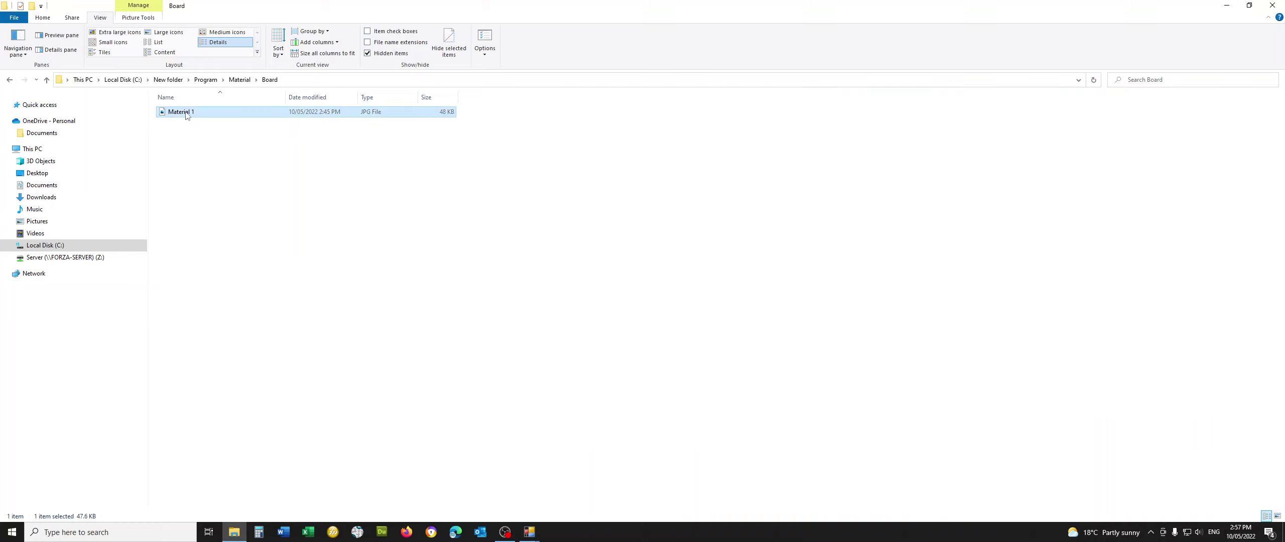
left_click(46, 81)
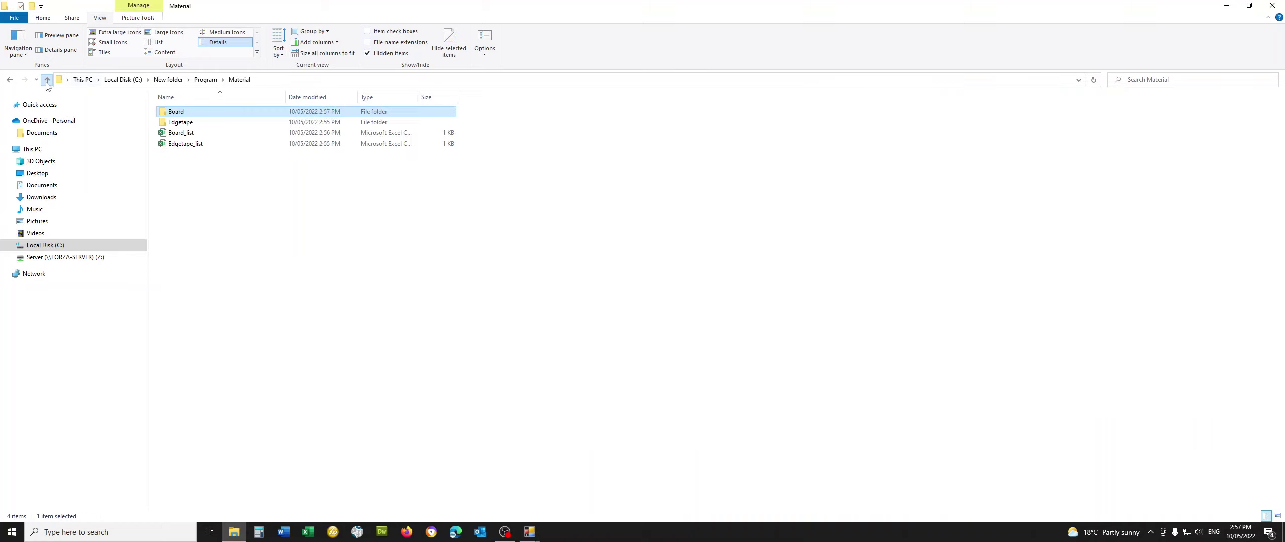
left_click(189, 123)
double_click(189, 124)
key("ctrl+v")
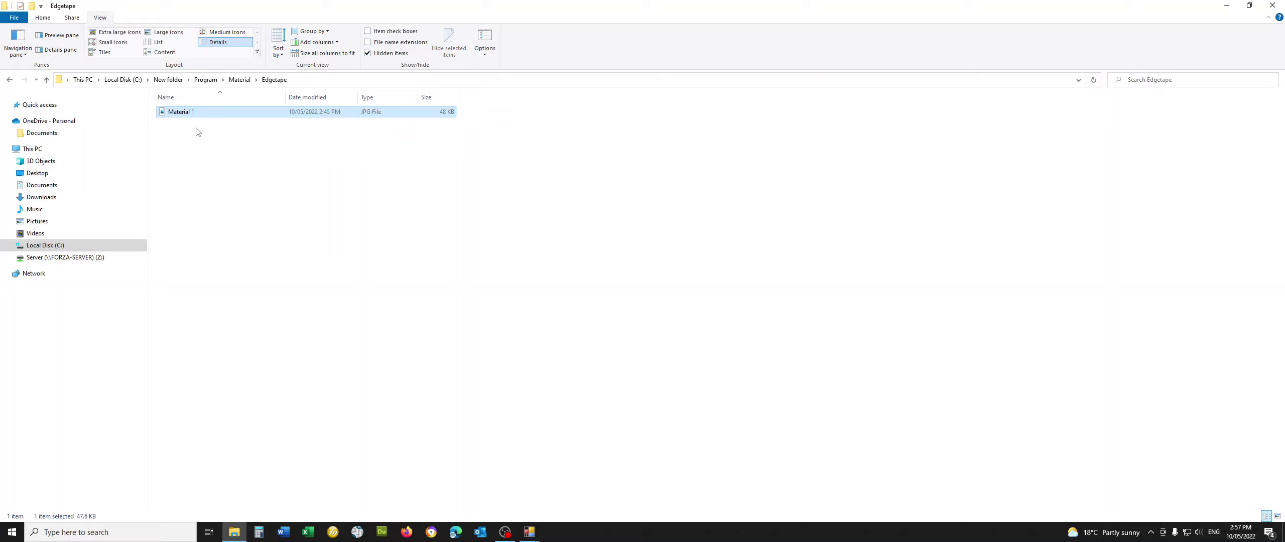
key("F2")
type("E")
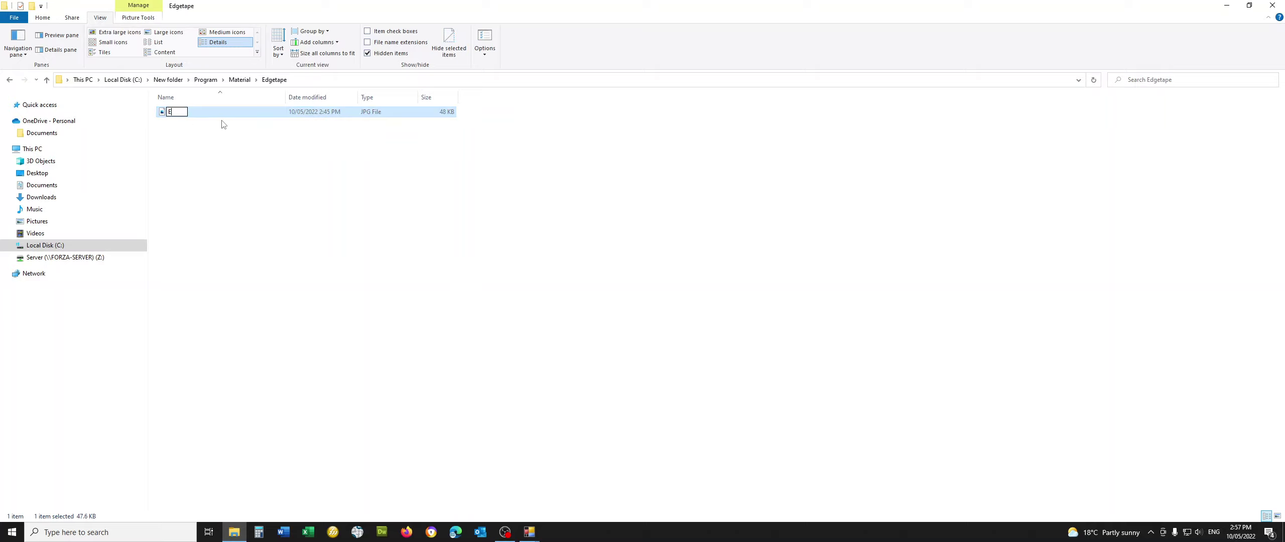
type("dgetape 1")
key("Return")
Preview the Edgetape 1 image in Assign Material to Job, then close it and return to the main quote window
mouse_move(529, 531)
left_click(602, 489)
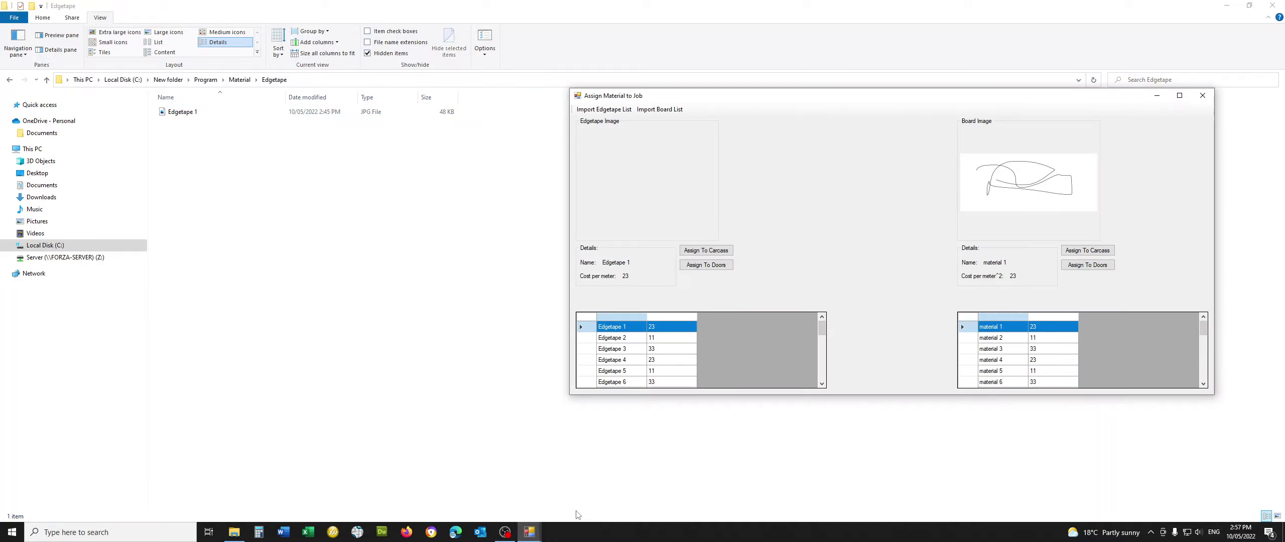
left_click(615, 350)
left_click(613, 328)
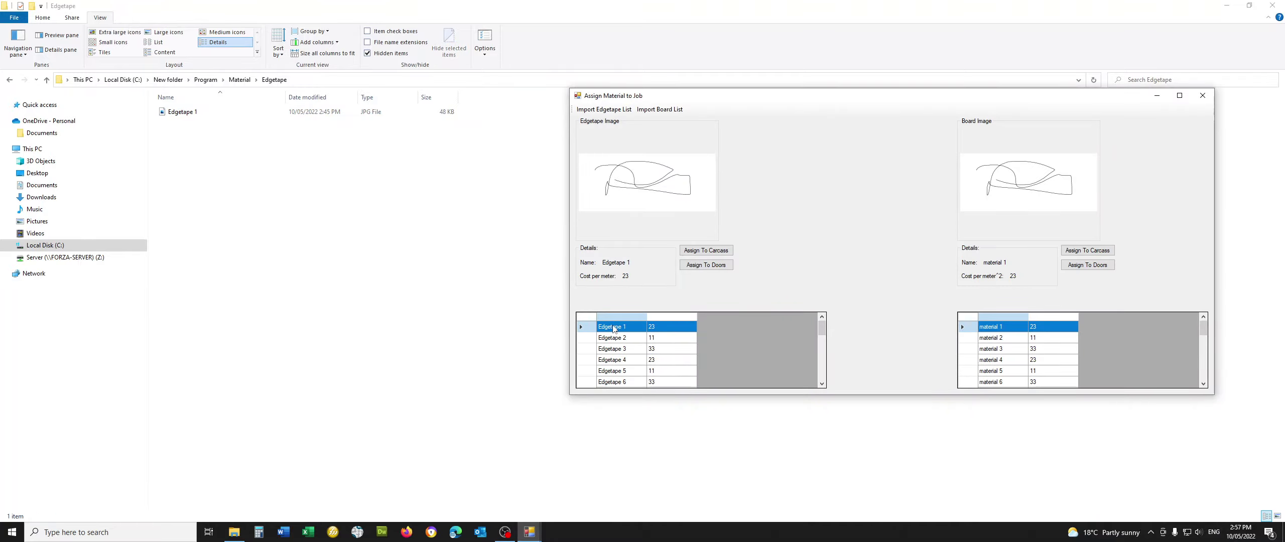
left_click(1203, 95)
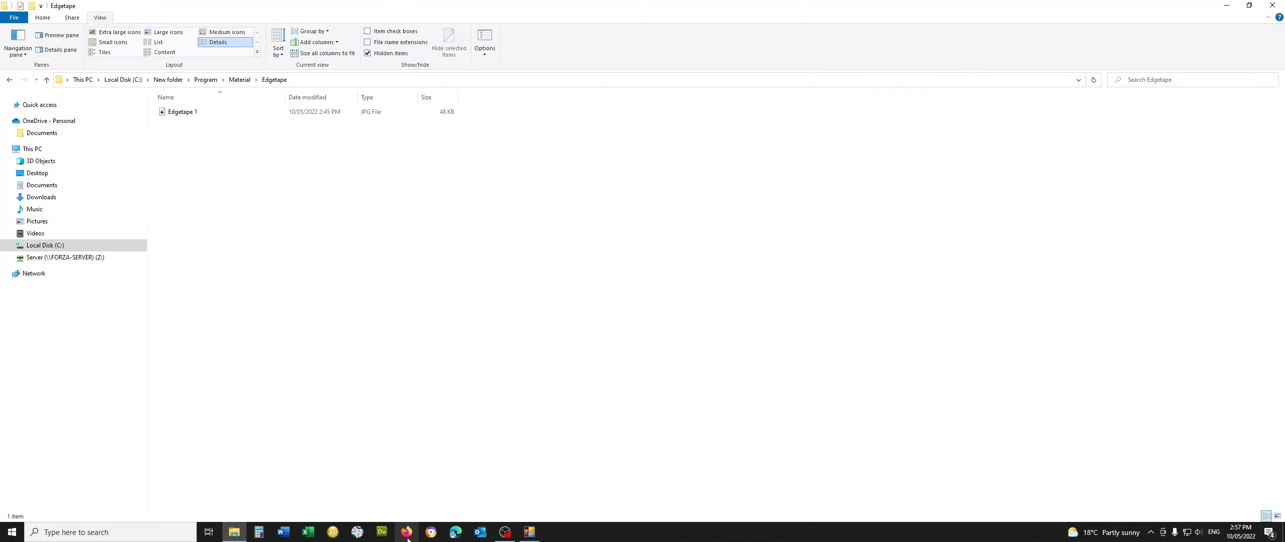
left_click(529, 532)
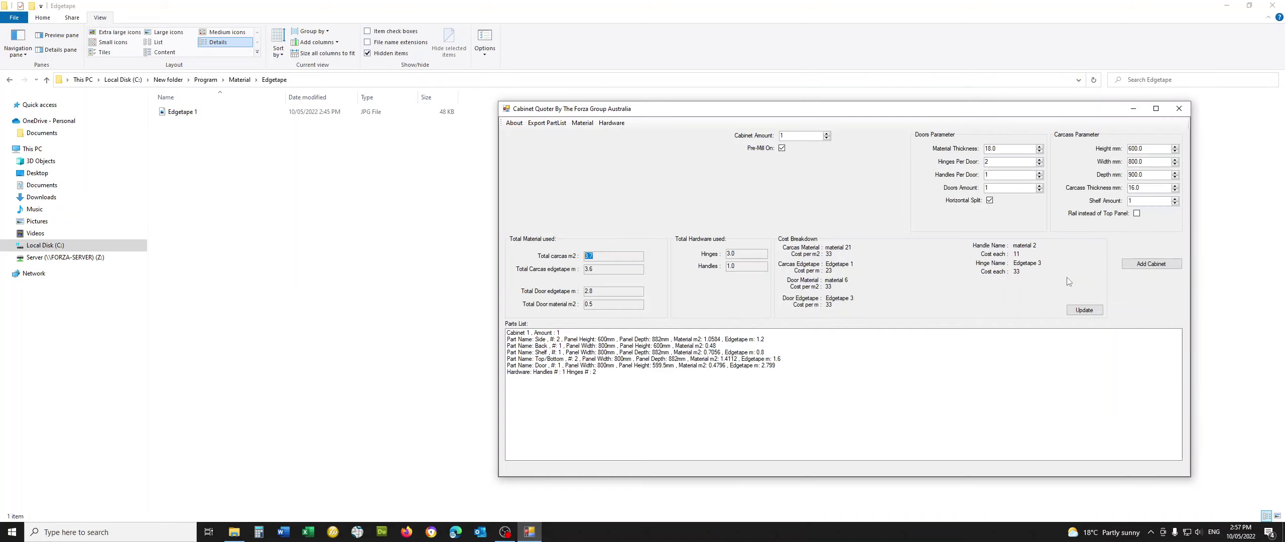